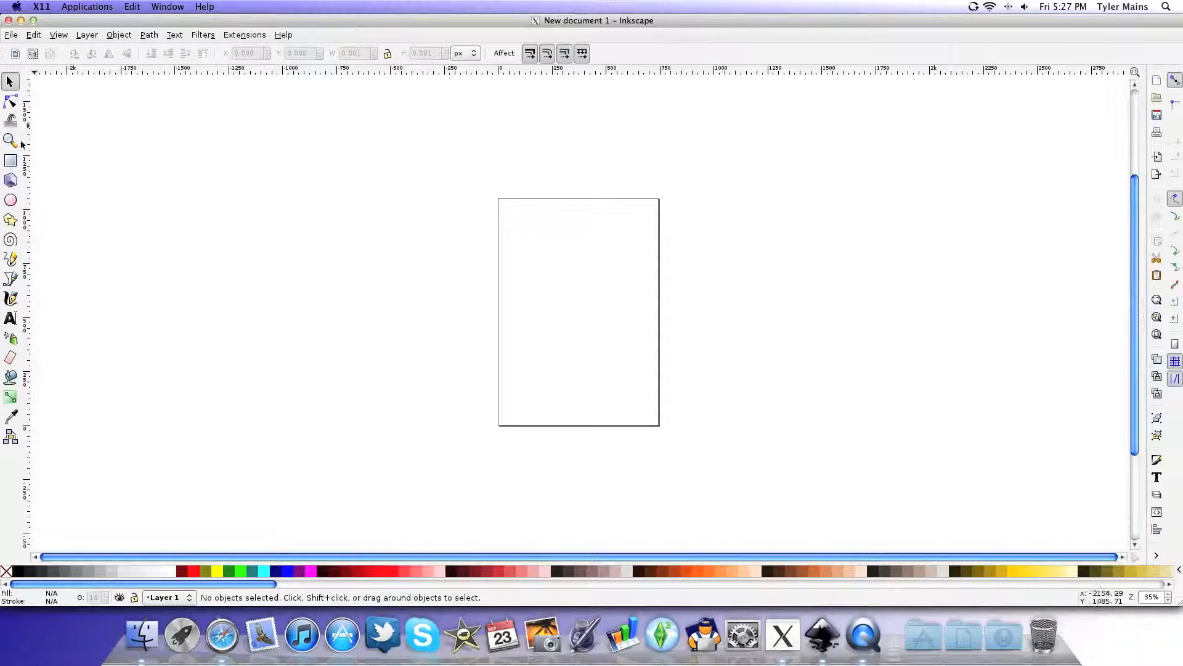
- Set the document's custom page size to 1700 px wide and 2000 px high
left_click(11, 35)
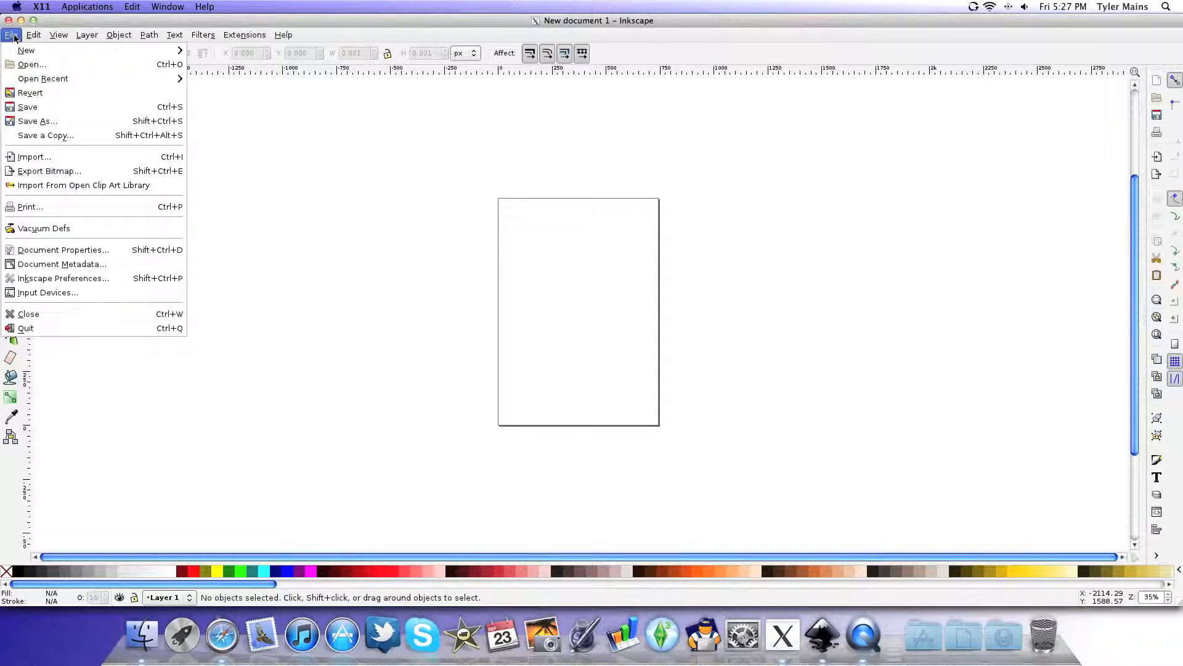
left_click(62, 250)
double_click(106, 224)
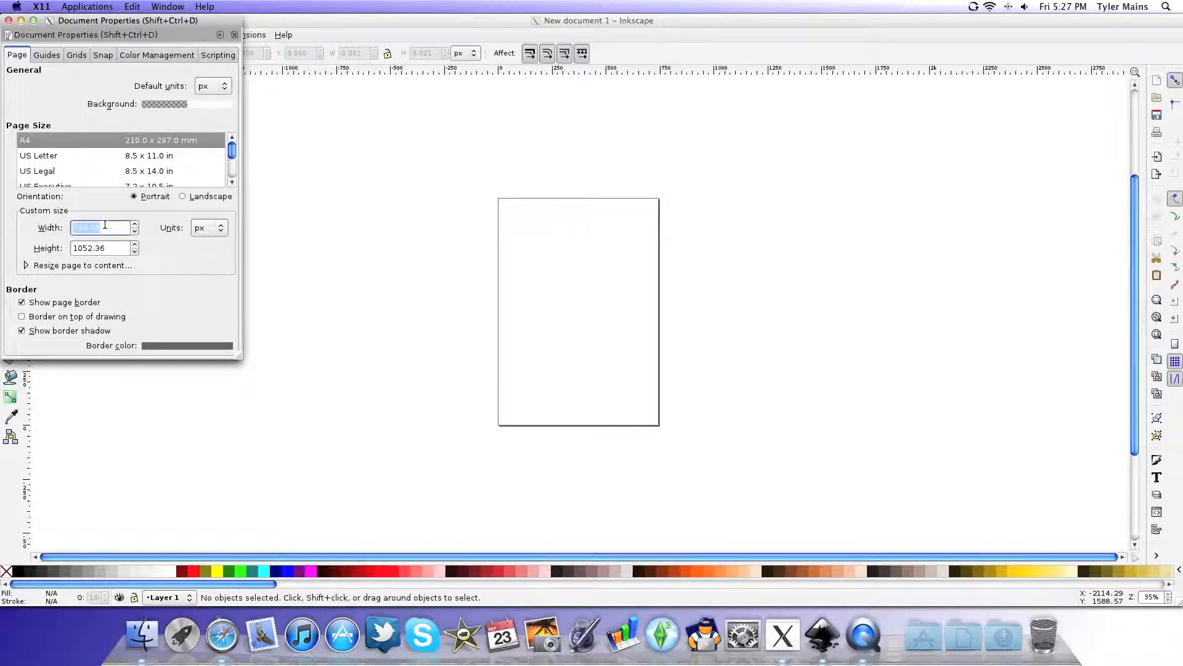
type("1700")
key("Tab")
type("20")
key("Return")
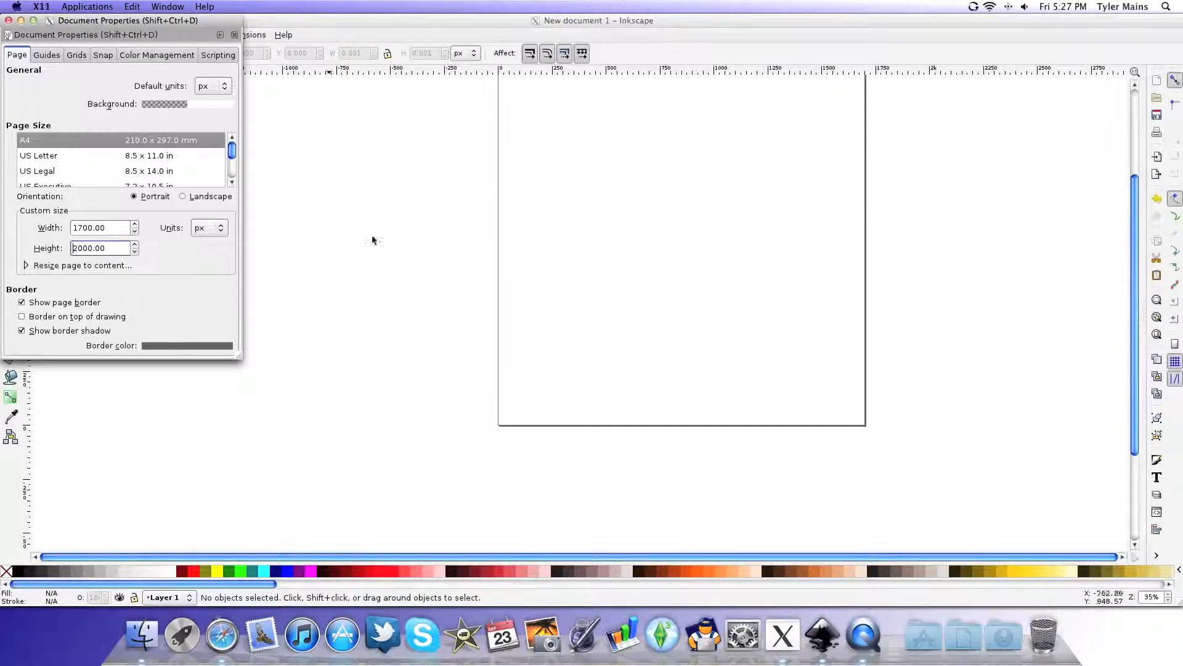
scroll(387, 233, "up", 5)
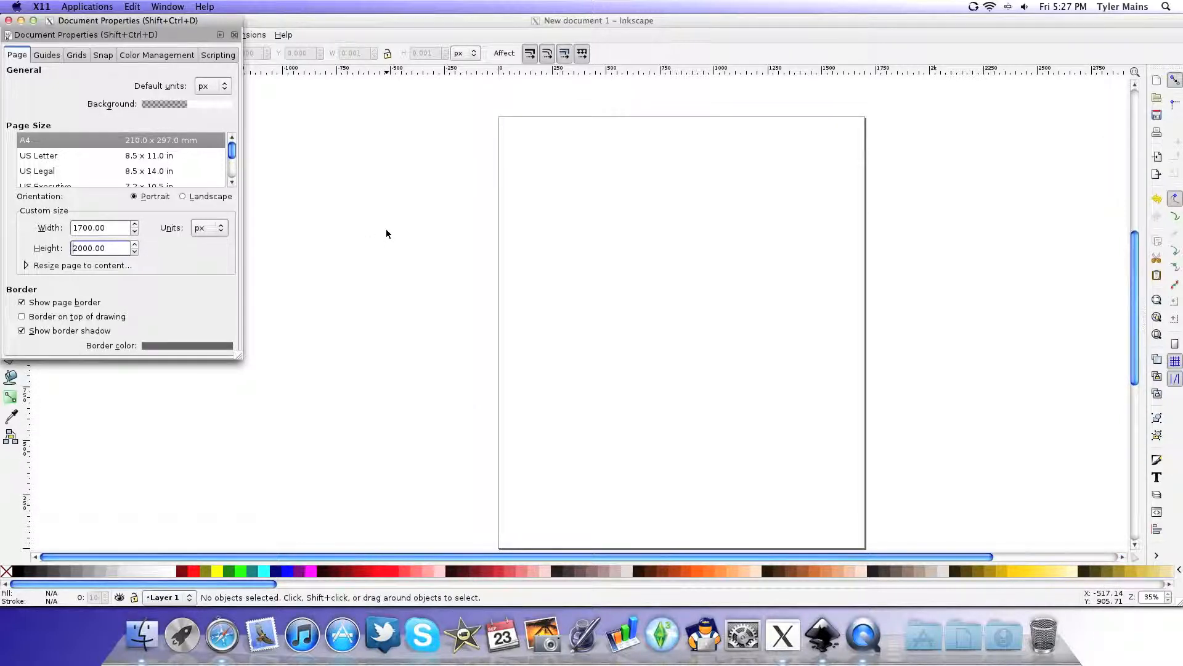
left_click(1136, 316)
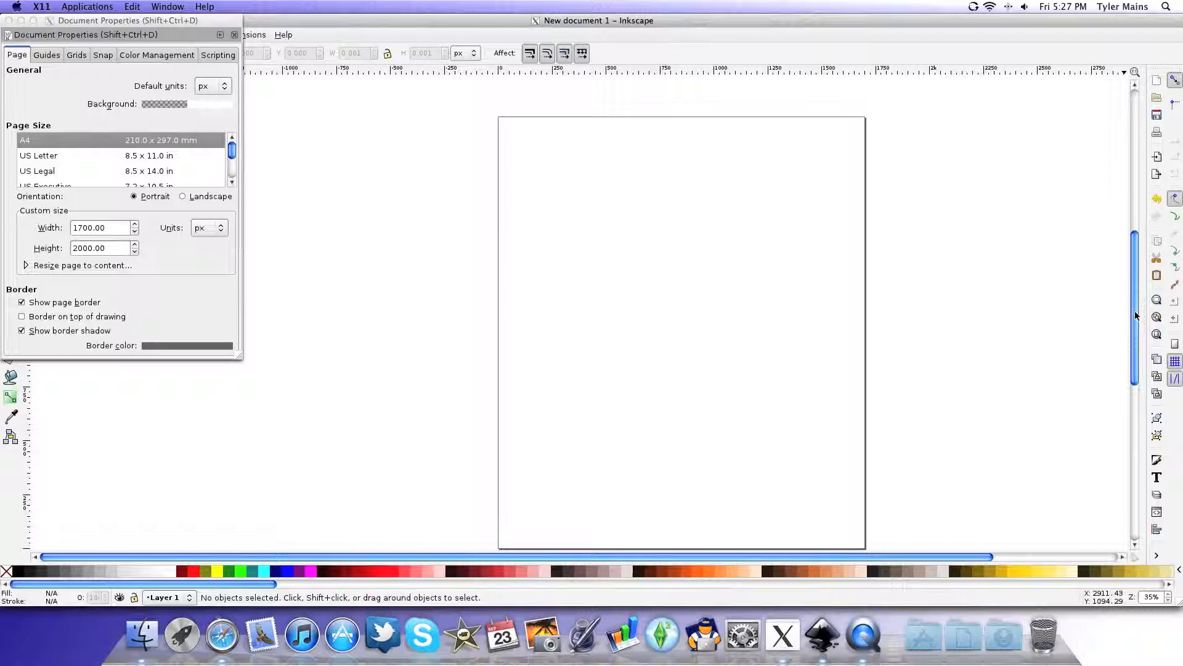
left_click_drag(1133, 331, 1134, 335)
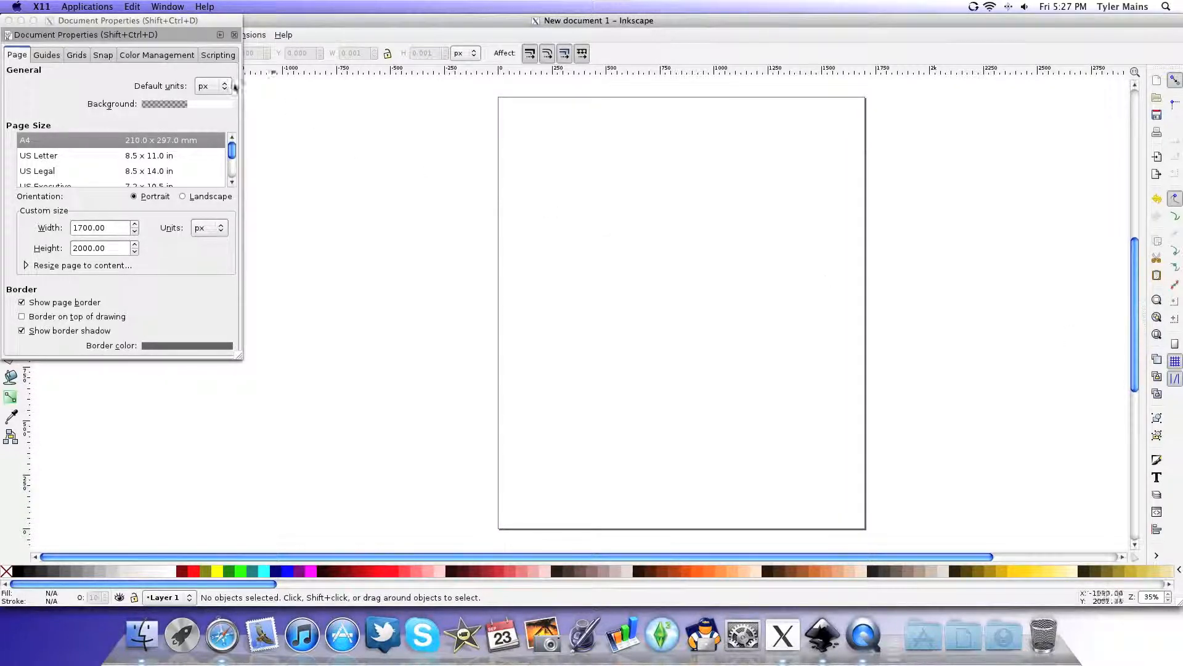
left_click(9, 20)
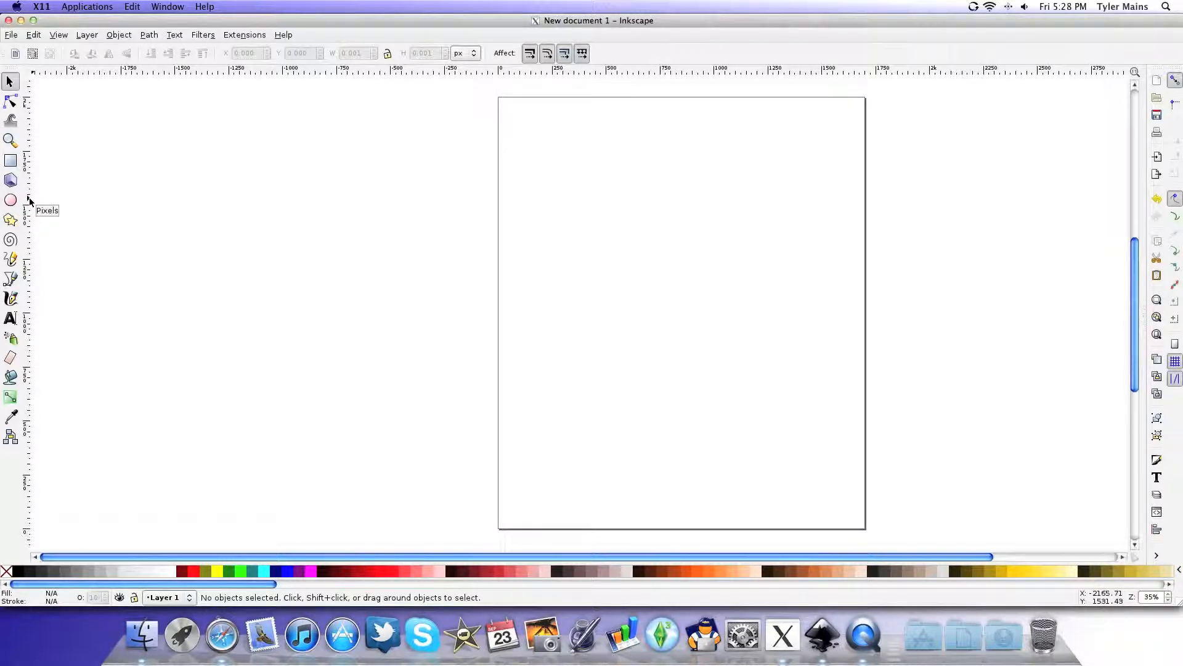
- Add two vertical guides across the page, one in its left part and one in its right part
left_click_drag(29, 201, 591, 264)
left_click_drag(29, 256, 287, 273)
left_click_drag(751, 307, 749, 303)
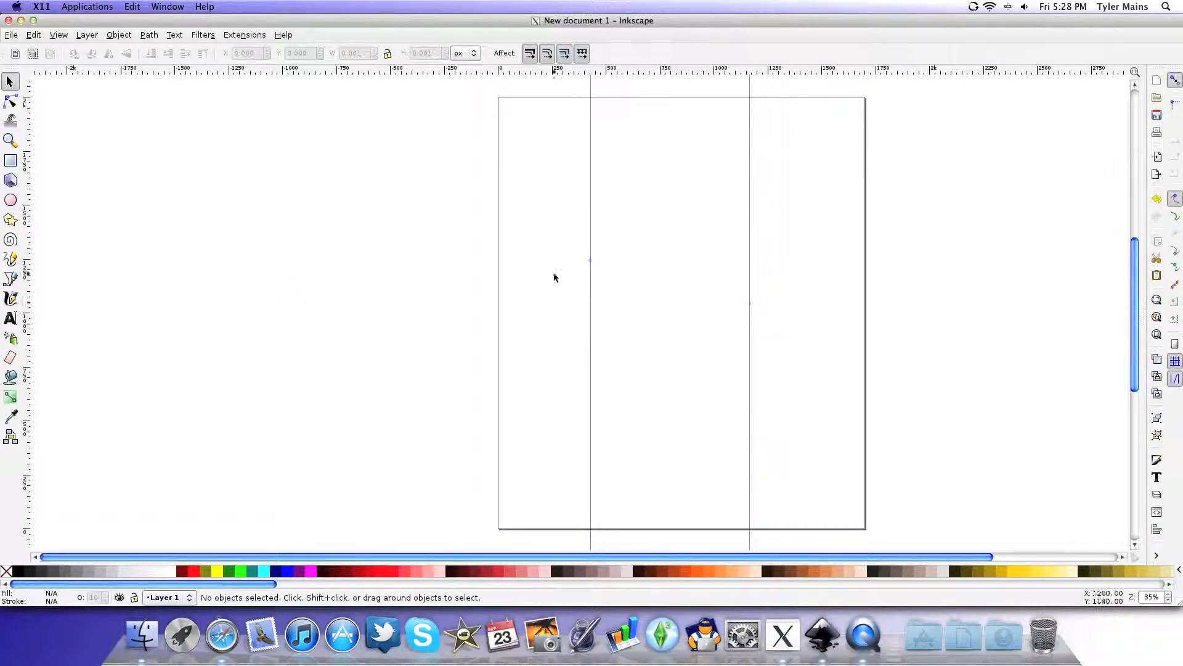
- Set the X position of the left guide to 360 px and of the right guide to 1340 px
double_click(591, 288)
type("360")
left_click(535, 366)
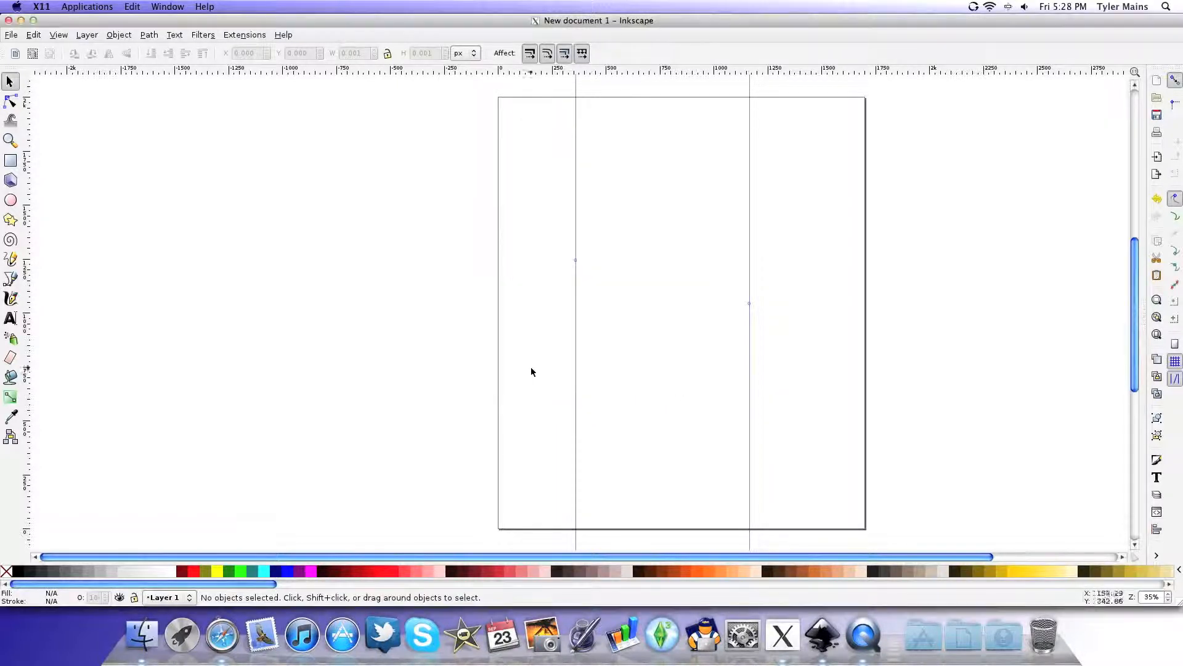
double_click(750, 345)
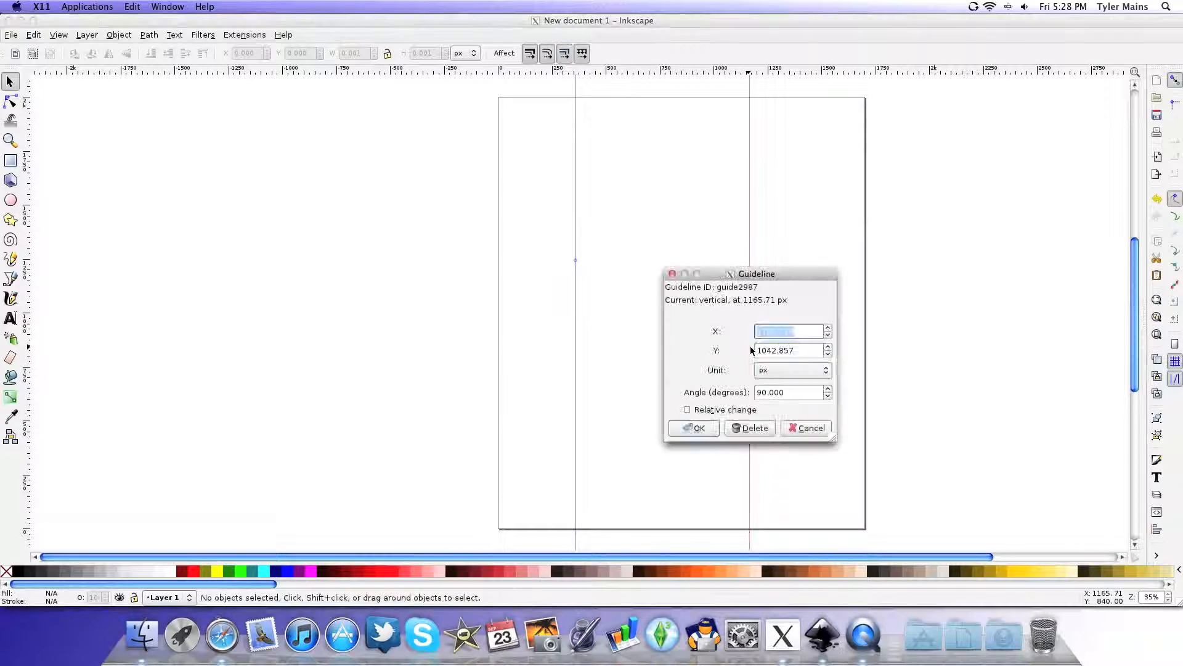
key("BackSpace")
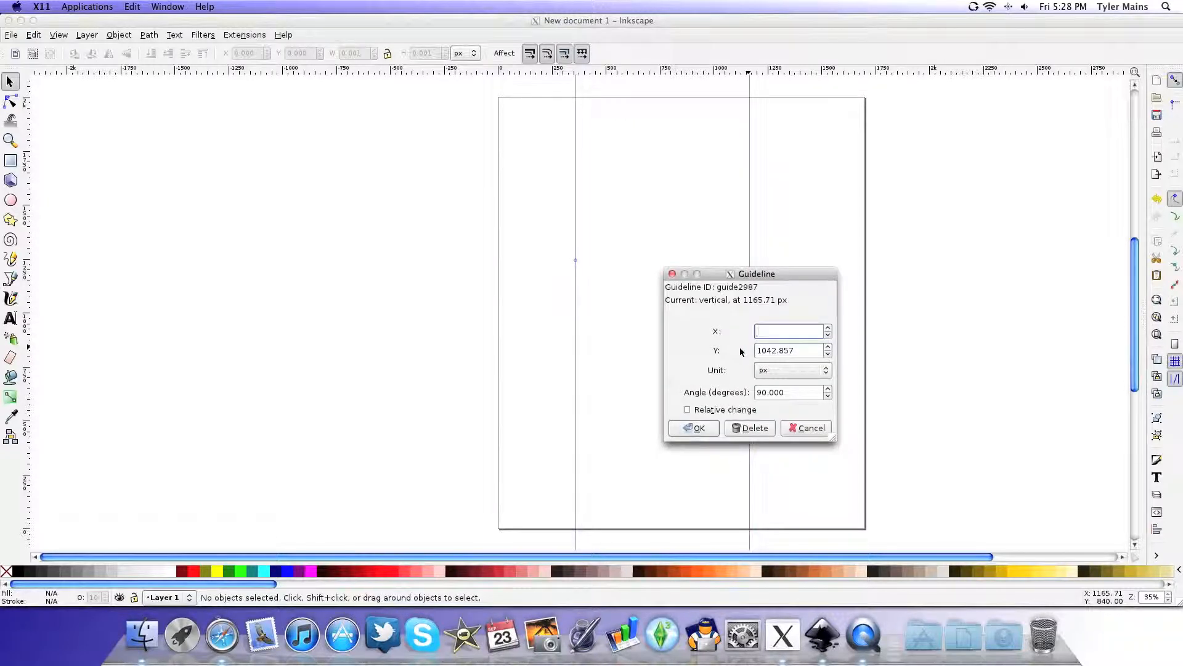
type("1340")
key("Return")
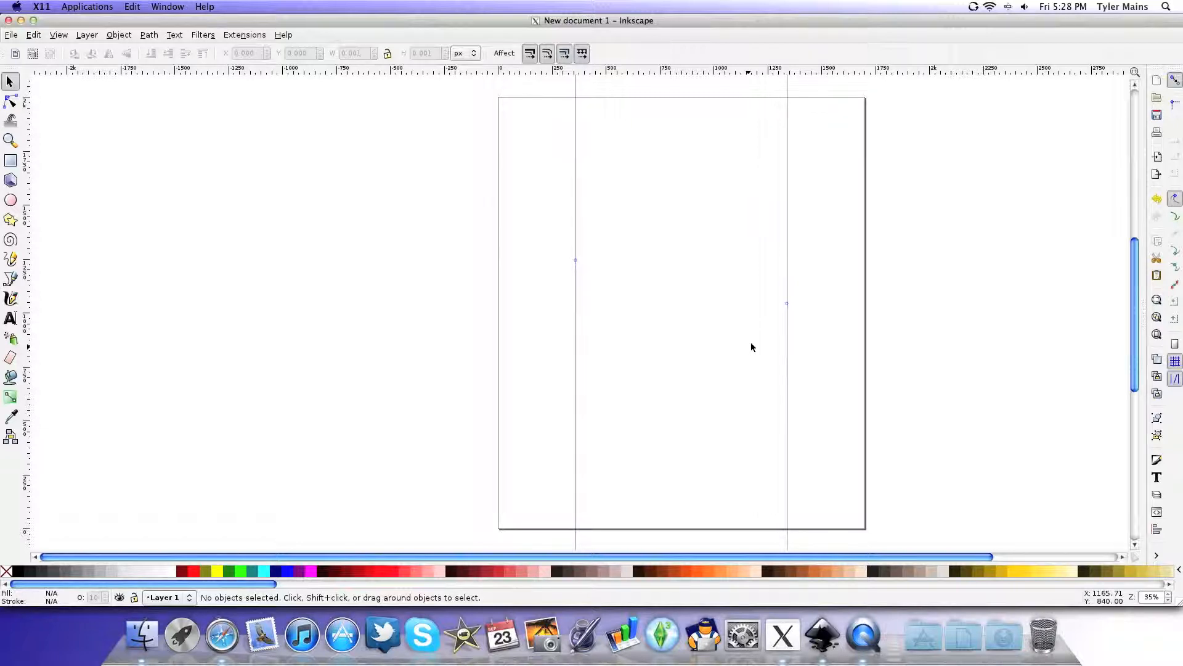
- Draw a red #FF0000 rectangle about 360 by 2006 px covering the page from its left edge to the first guide
left_click(10, 162)
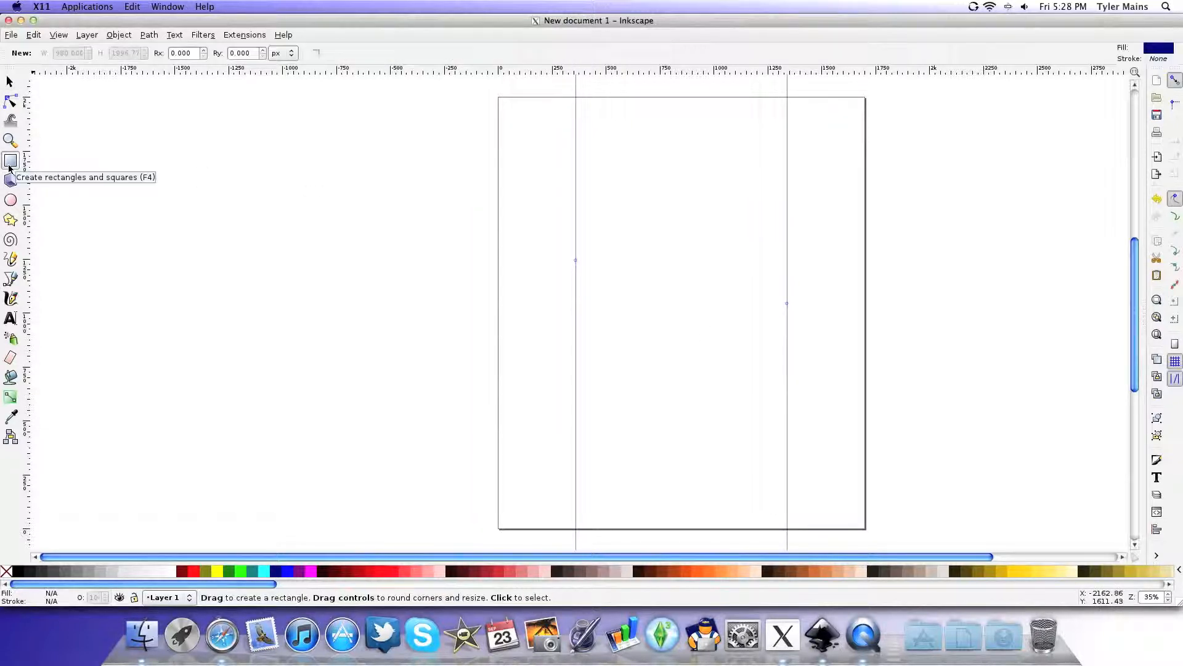
left_click(377, 573)
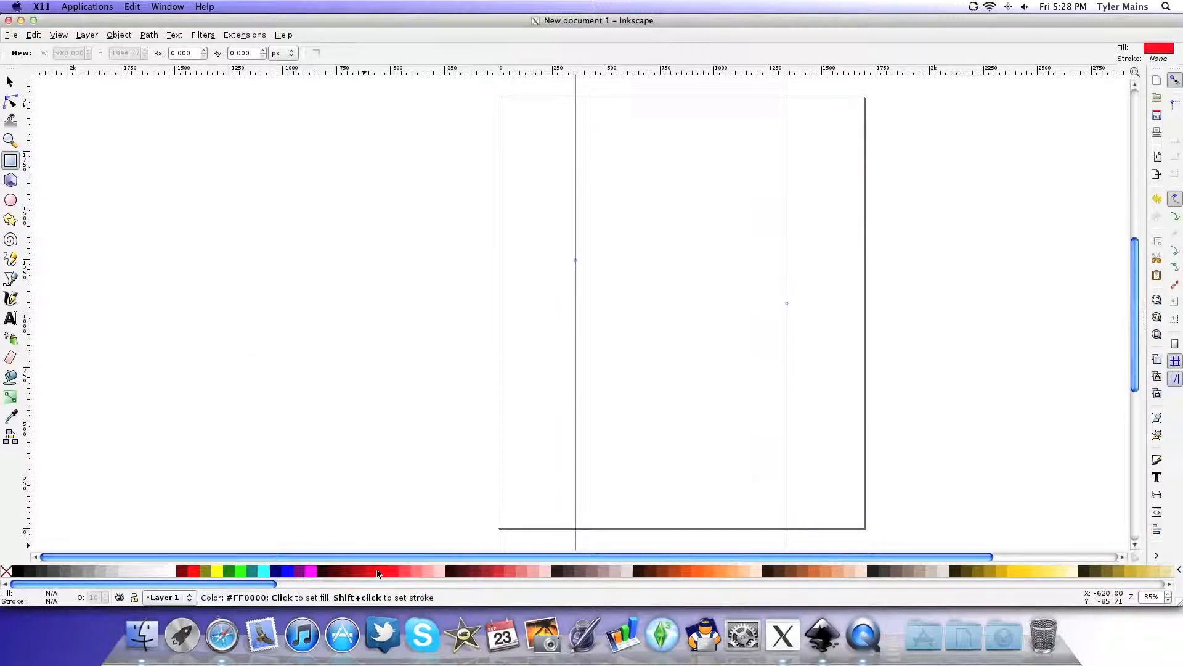
left_click_drag(499, 97, 576, 529)
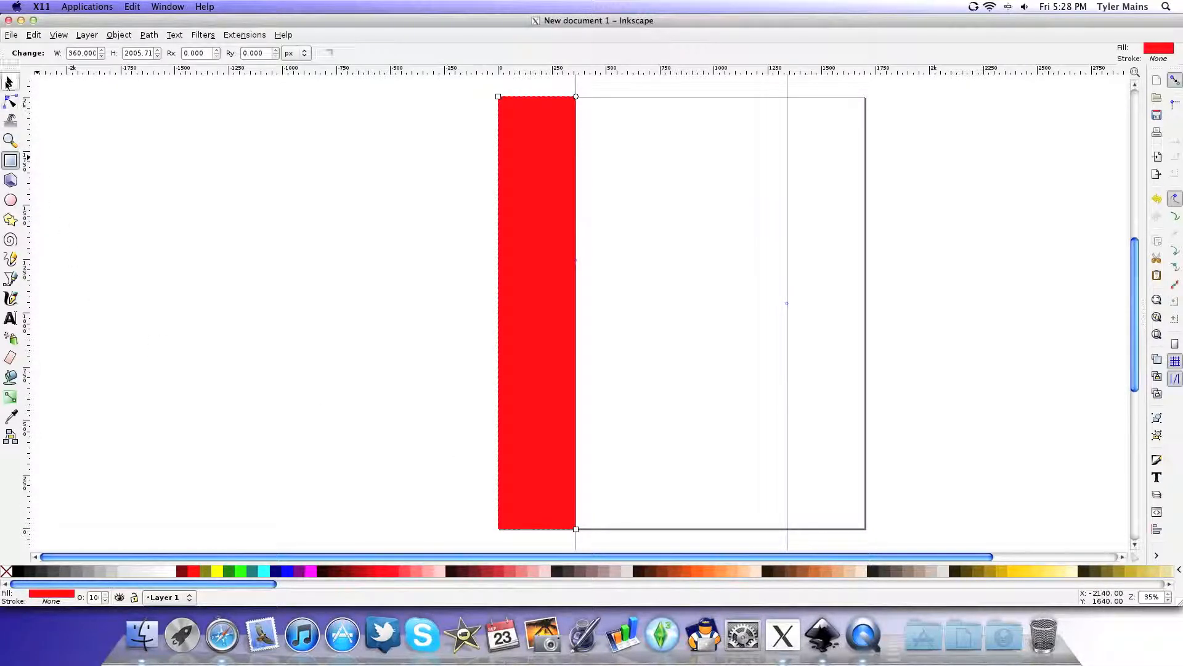
left_click(9, 81)
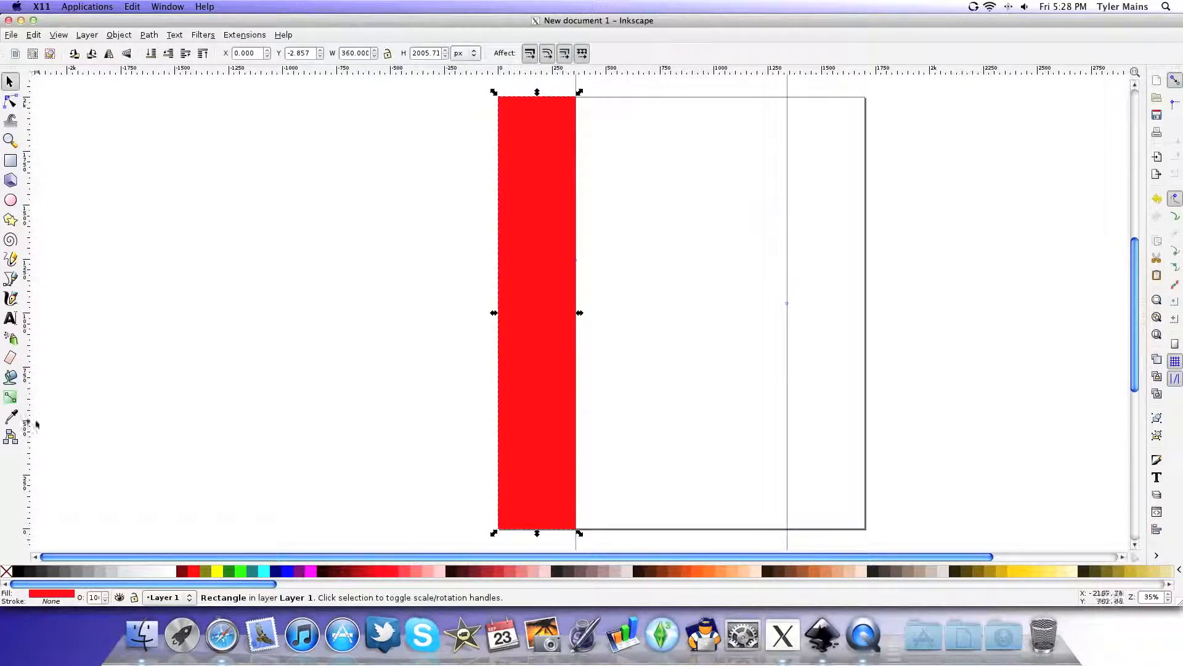
- Apply a vertical linear gradient to the red rectangle, fading from solid red near the page top to transparent at the bottom
left_click(11, 396)
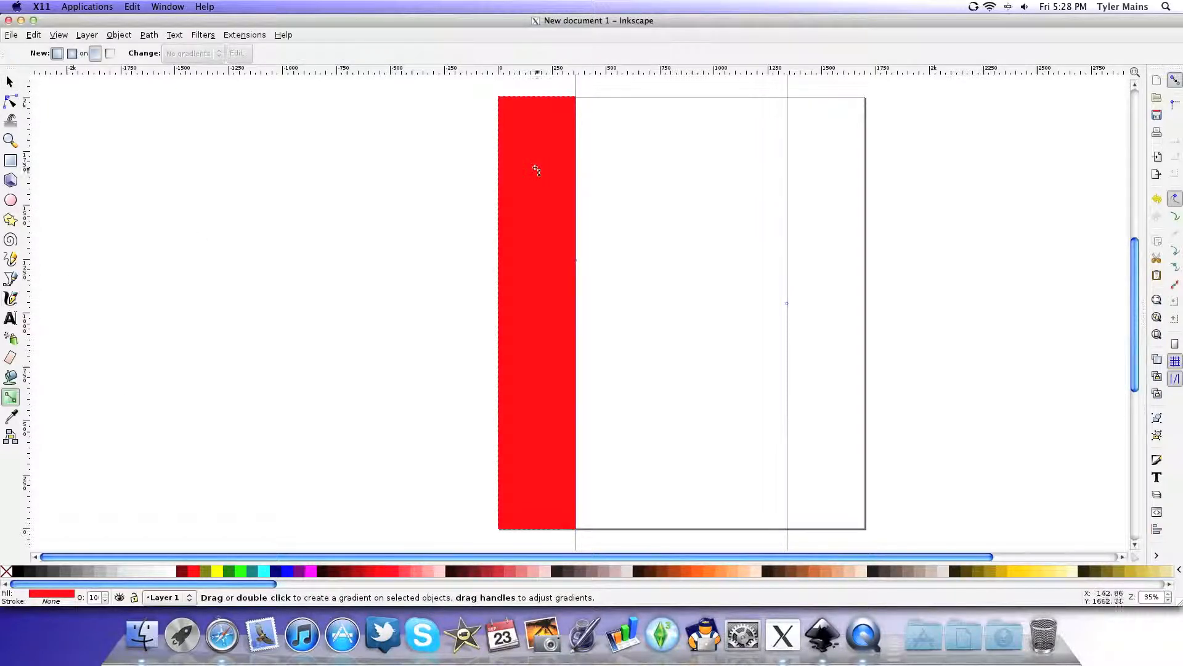
left_click_drag(536, 124, 533, 528)
left_click(9, 80)
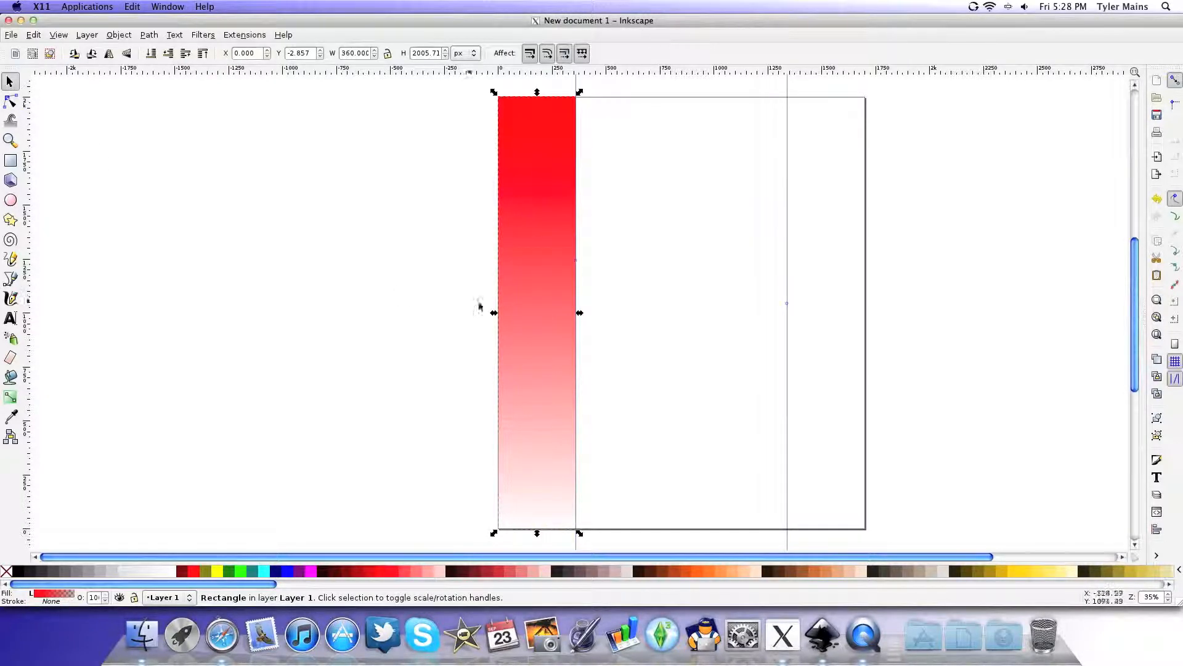
- Duplicate the red gradient rectangle and move the copy between the second guide and the page's right edge
left_click(33, 35)
left_click(67, 216)
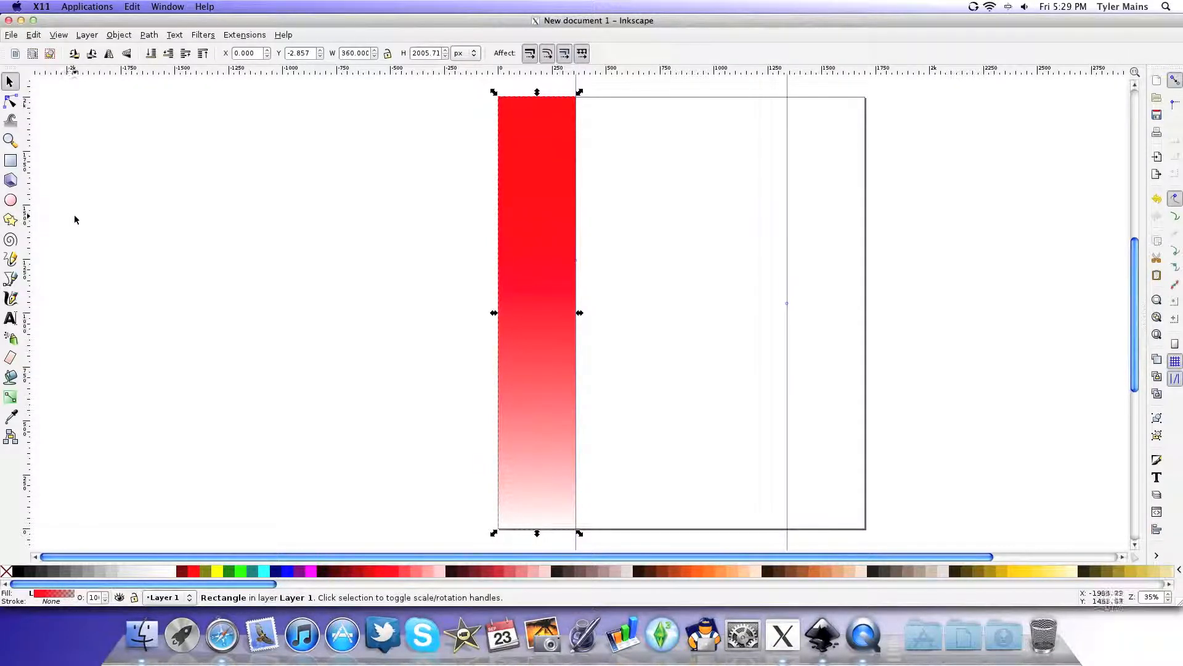
mouse_move(526, 281)
left_mouse_down()
mouse_move(740, 271)
mouse_move(834, 280)
mouse_move(817, 277)
left_mouse_up()
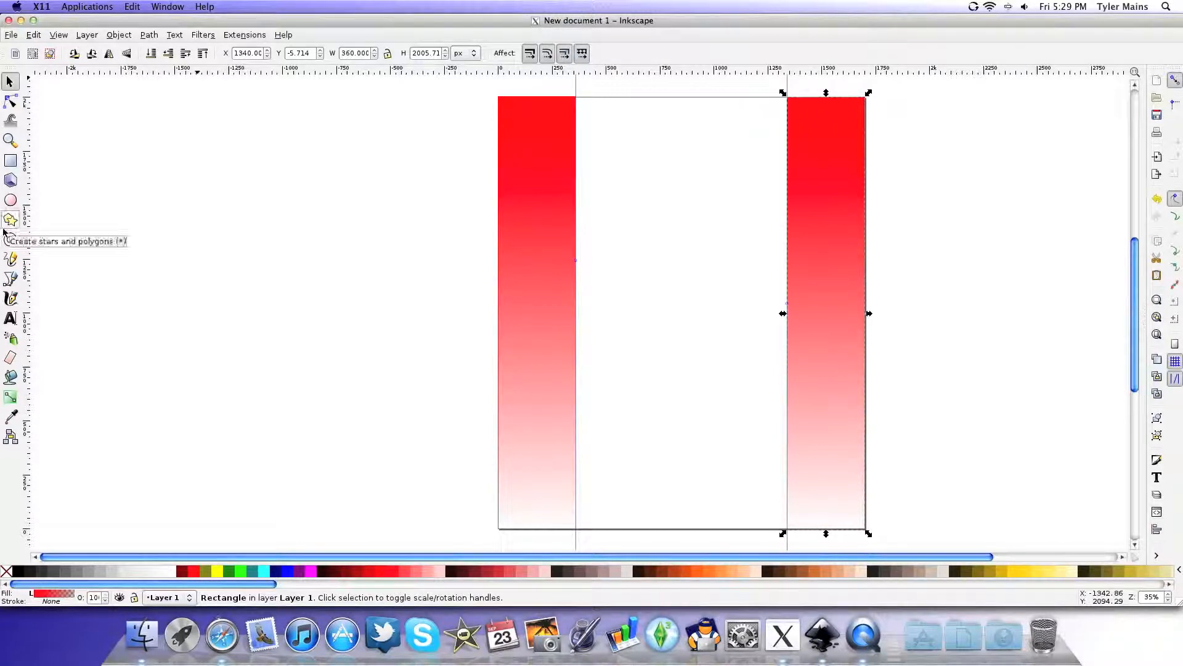
left_click(11, 164)
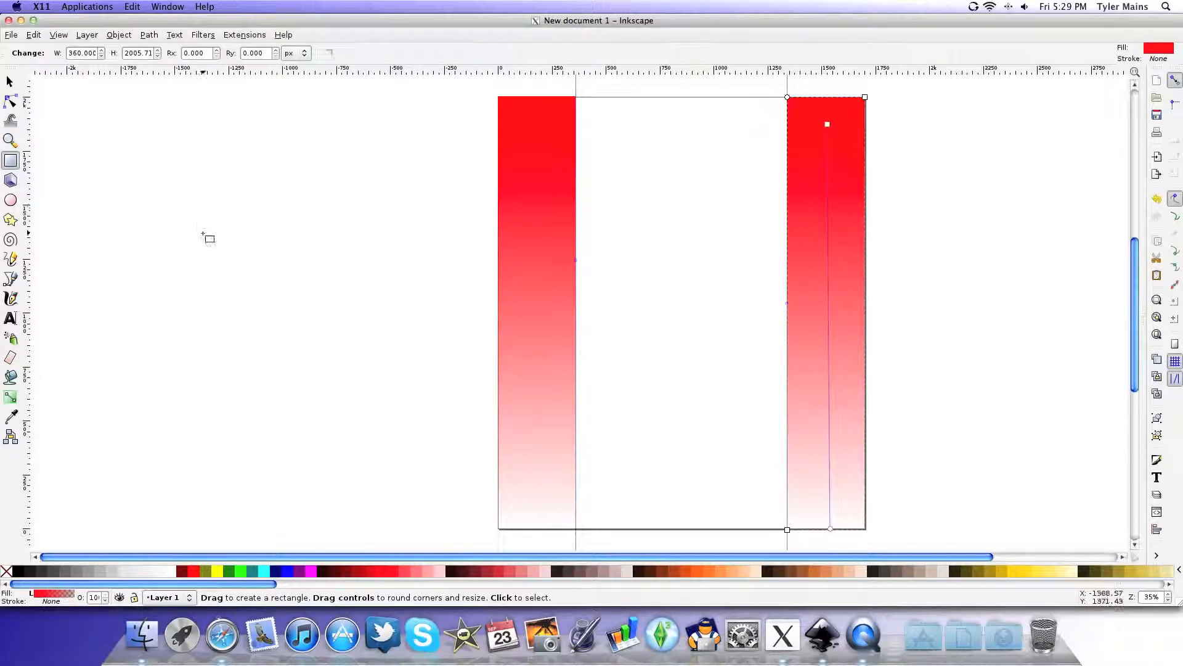
left_click(450, 578)
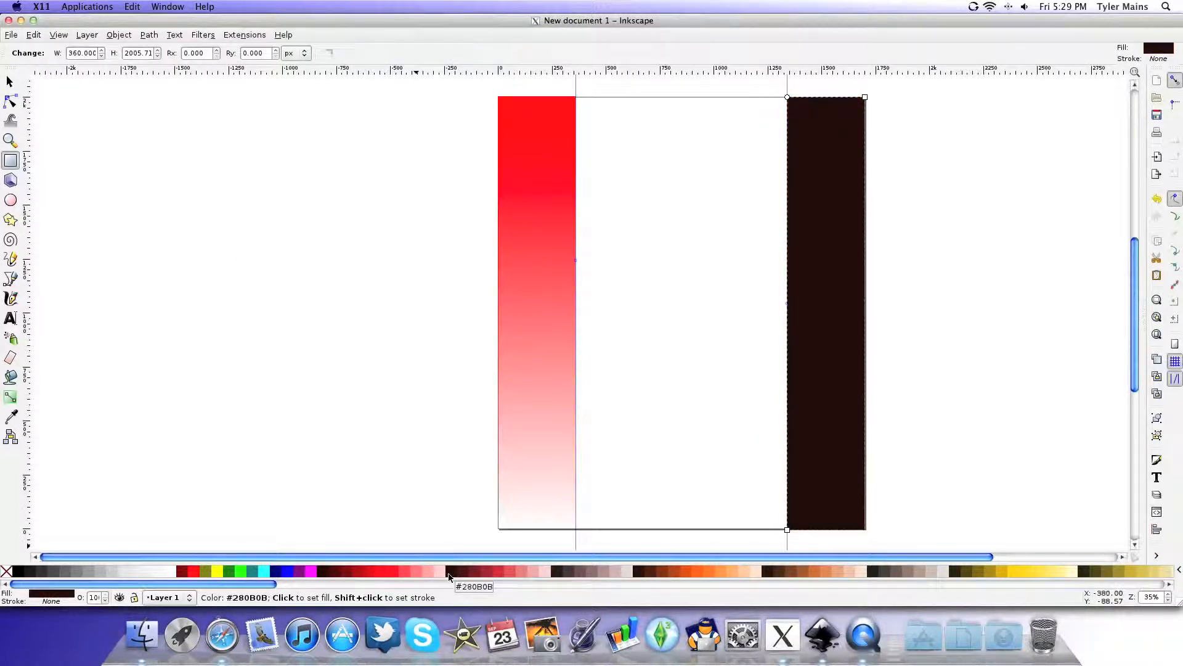
left_click(33, 35)
left_click(41, 49)
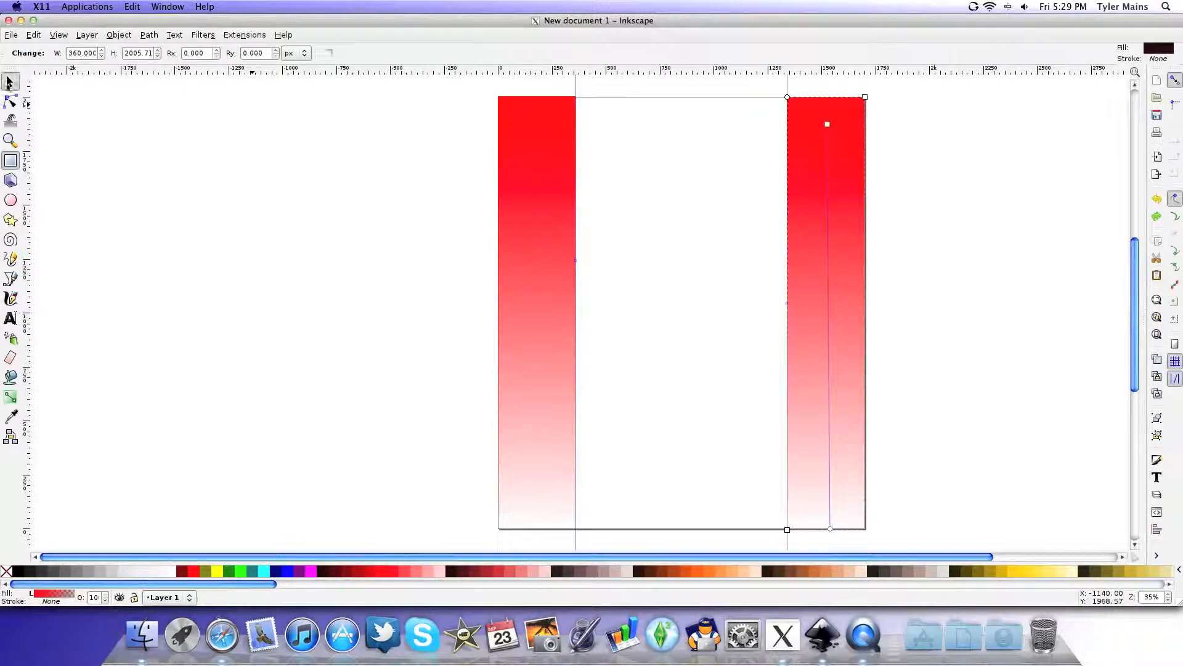
- Draw a dark #280B0B rectangle about 980 by 2009 px filling the page between the two guides, with nothing else selected
left_click(8, 80)
left_click(95, 116)
left_click(11, 160)
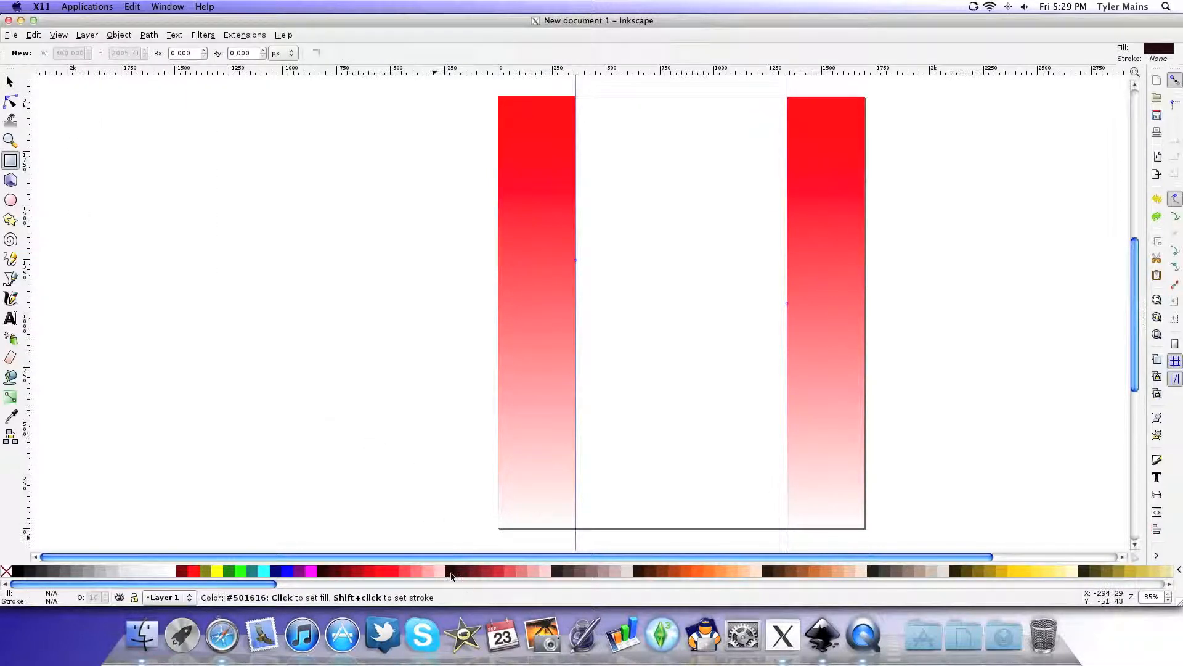
left_click_drag(577, 97, 787, 530)
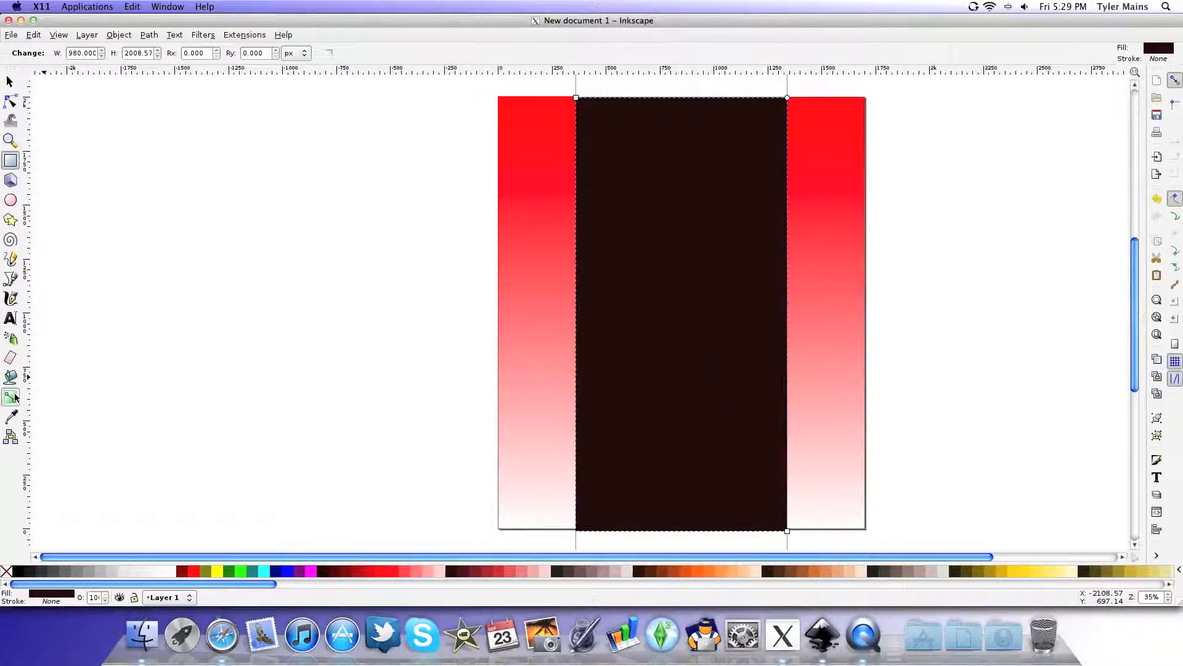
- Try a top-to-bottom linear gradient on the dark centre rectangle and undo it
left_click(11, 397)
left_click_drag(659, 118, 663, 527)
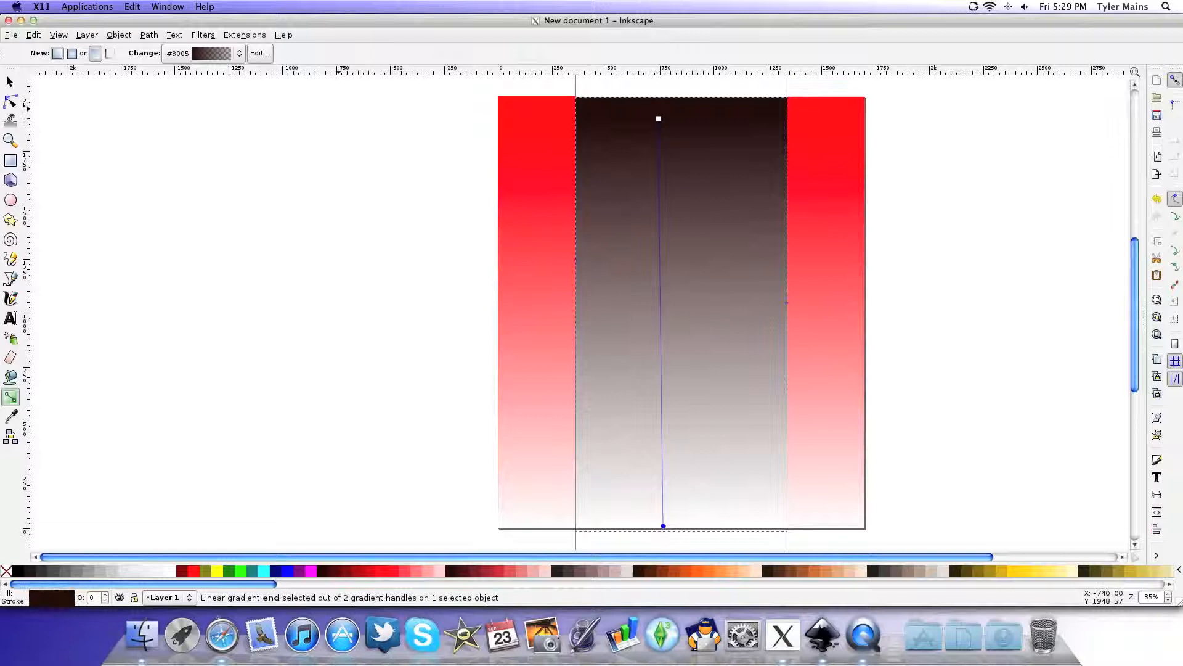
left_click(34, 35)
left_click(59, 48)
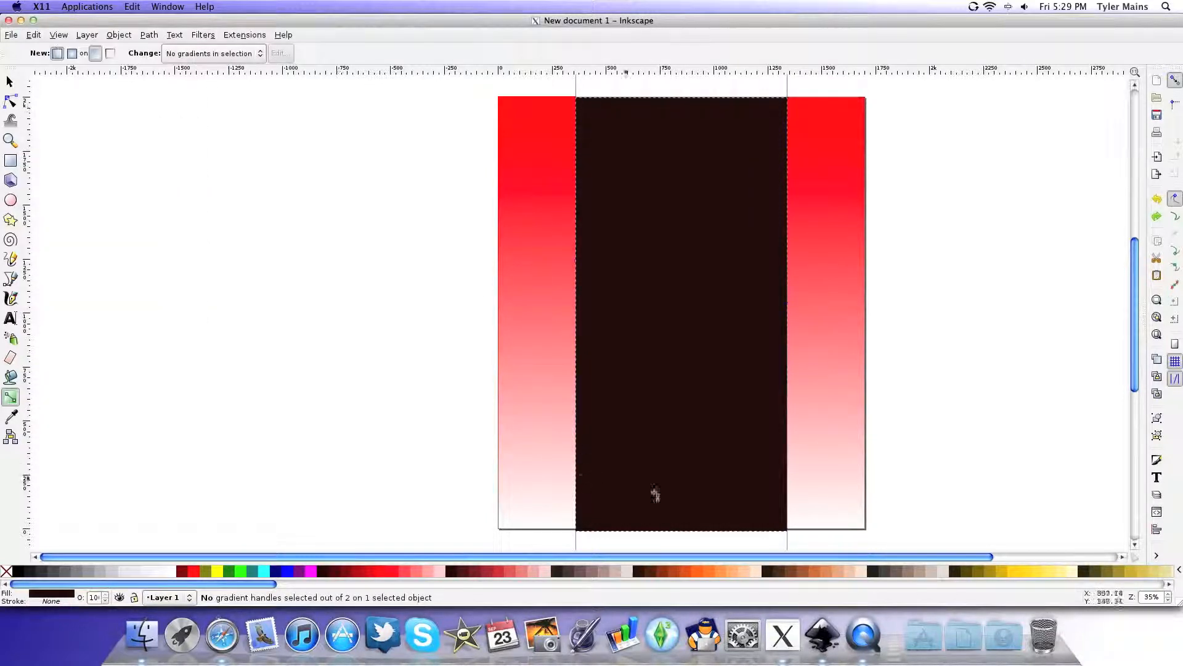
- Apply a bottom-to-top linear gradient to the dark centre rectangle and set its end colour to red #FF0000
left_click_drag(674, 513, 659, 108)
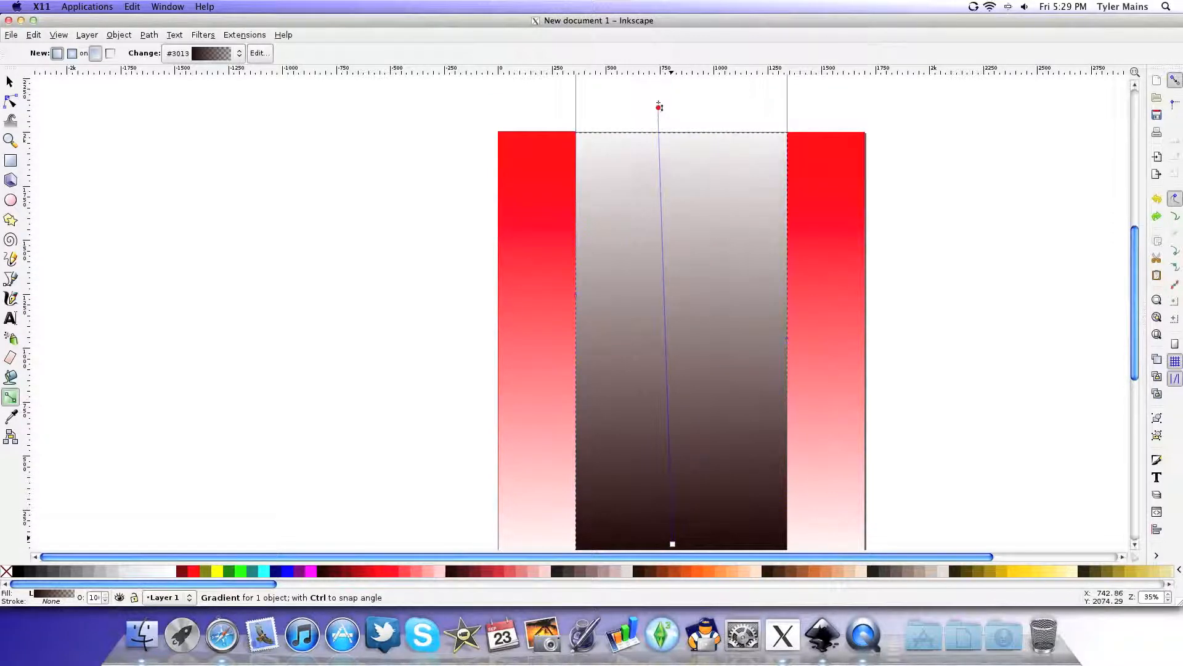
scroll(662, 272, "down", 6)
scroll(661, 272, "up", 8)
scroll(662, 273, "down", 6)
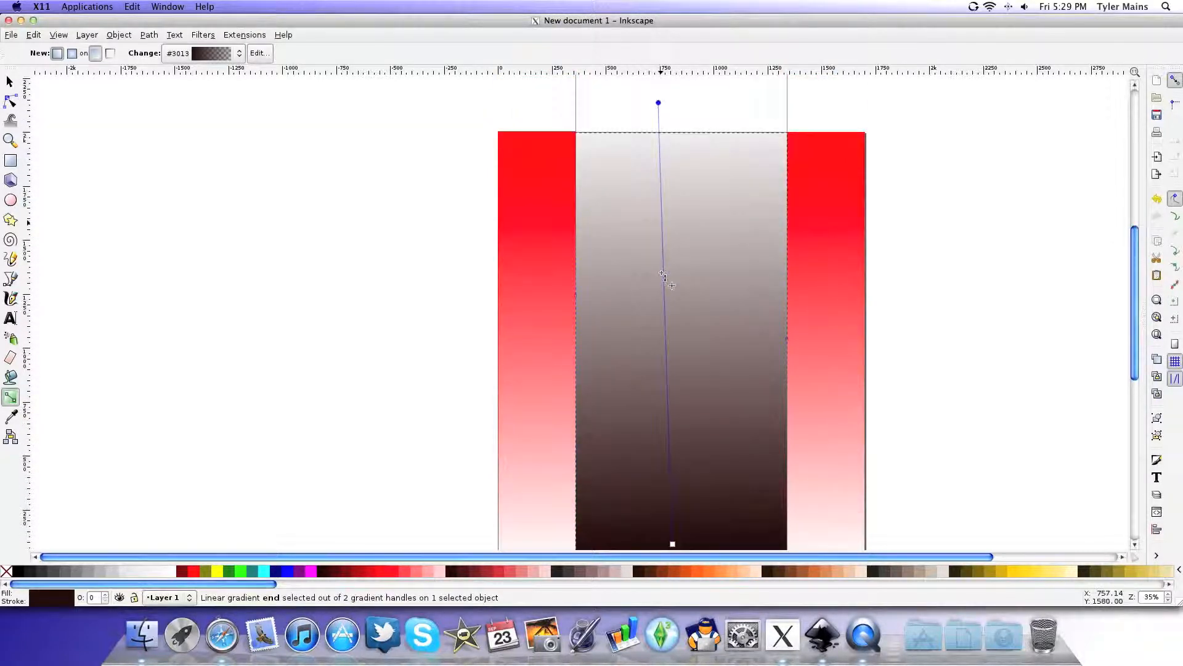
scroll(663, 274, "up", 2)
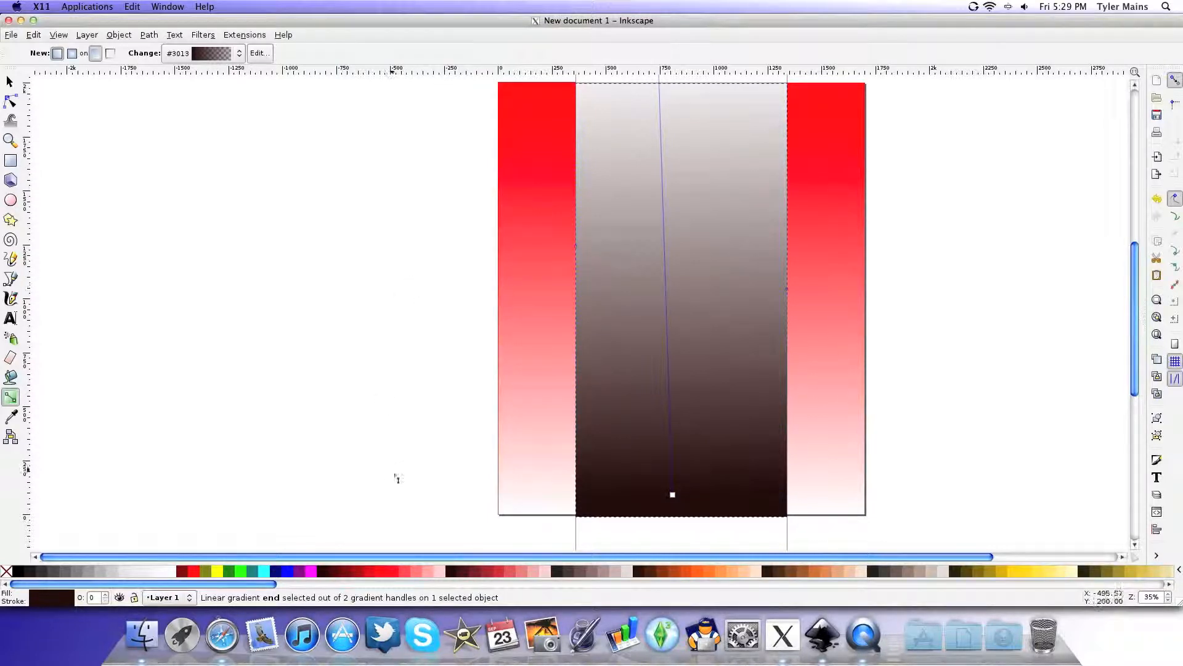
left_click(380, 573)
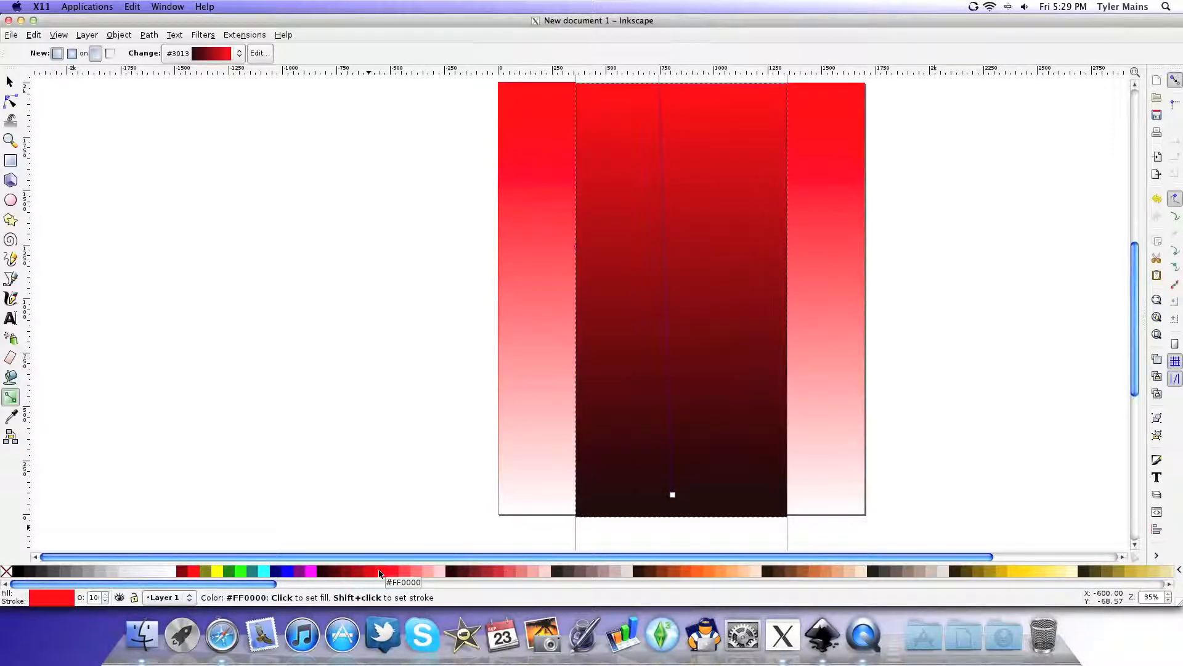
- Try flipping the centre gradient rectangle vertically and undo the flip
left_click(34, 34)
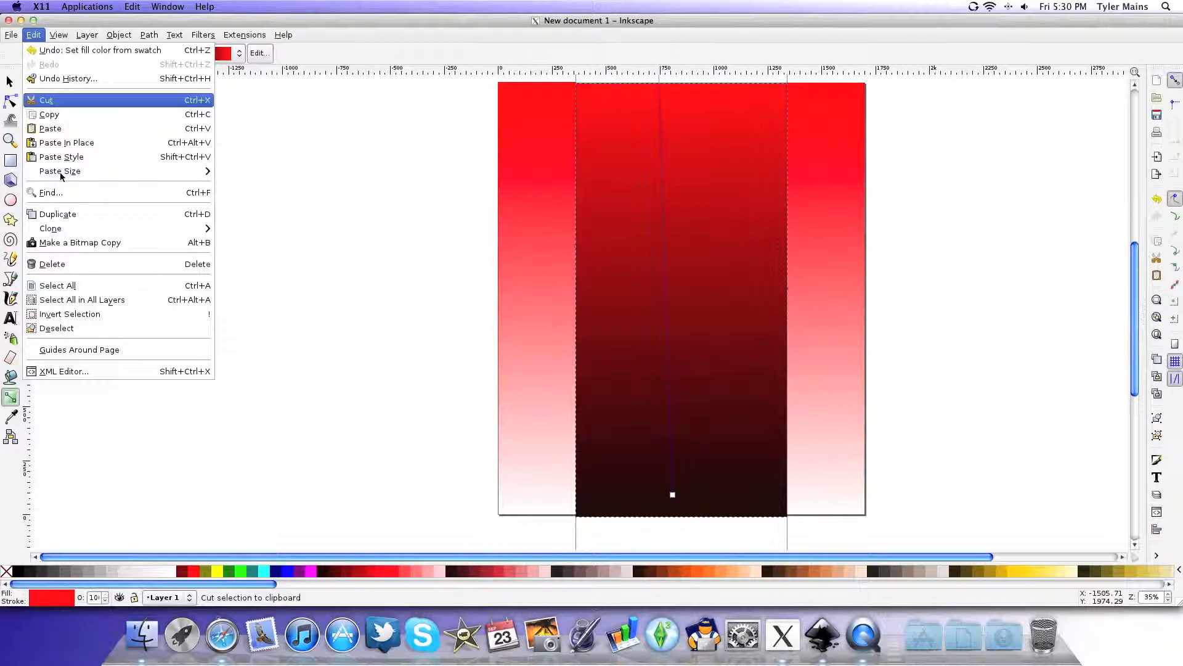
mouse_move(119, 36)
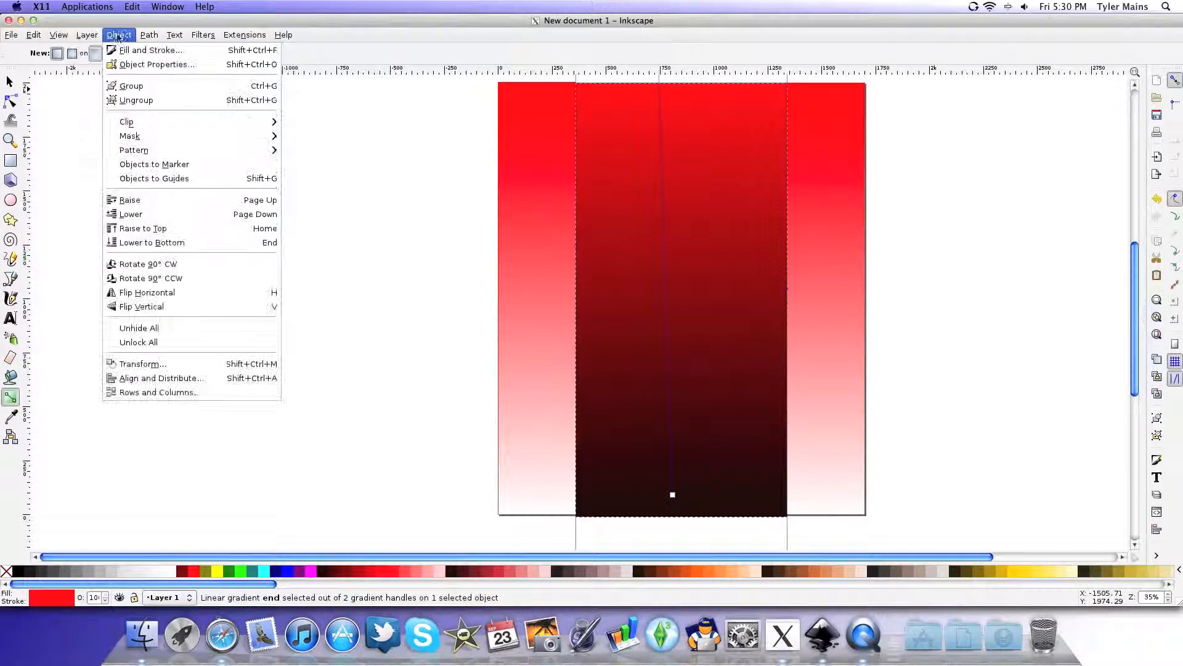
left_click(162, 306)
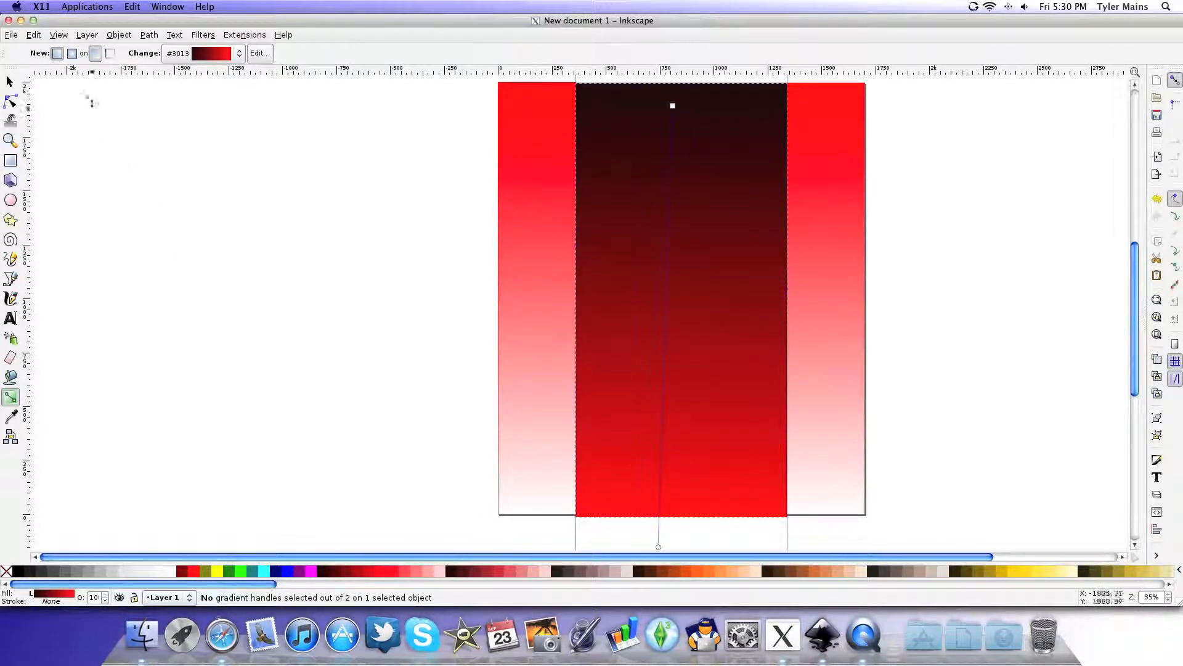
left_click(34, 34)
left_click(61, 47)
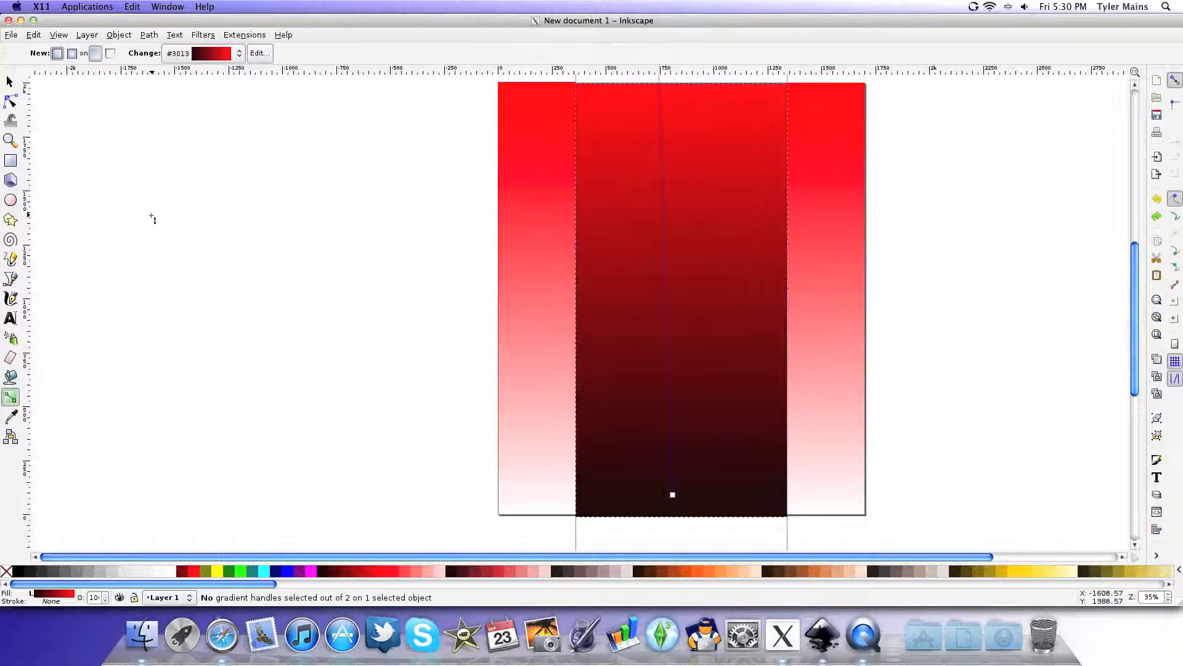
- Replace the dark centre gradient rectangle with a plain red rectangle about 980 by 2003 px filling the page between the two guides
key("Delete")
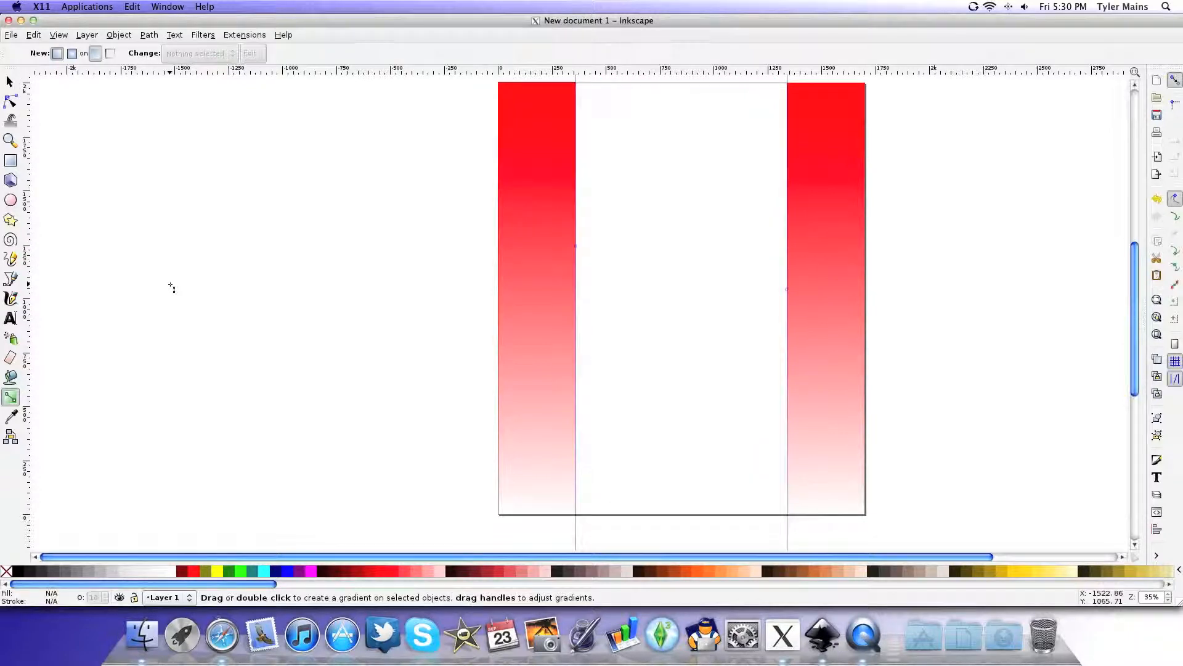
left_click(11, 160)
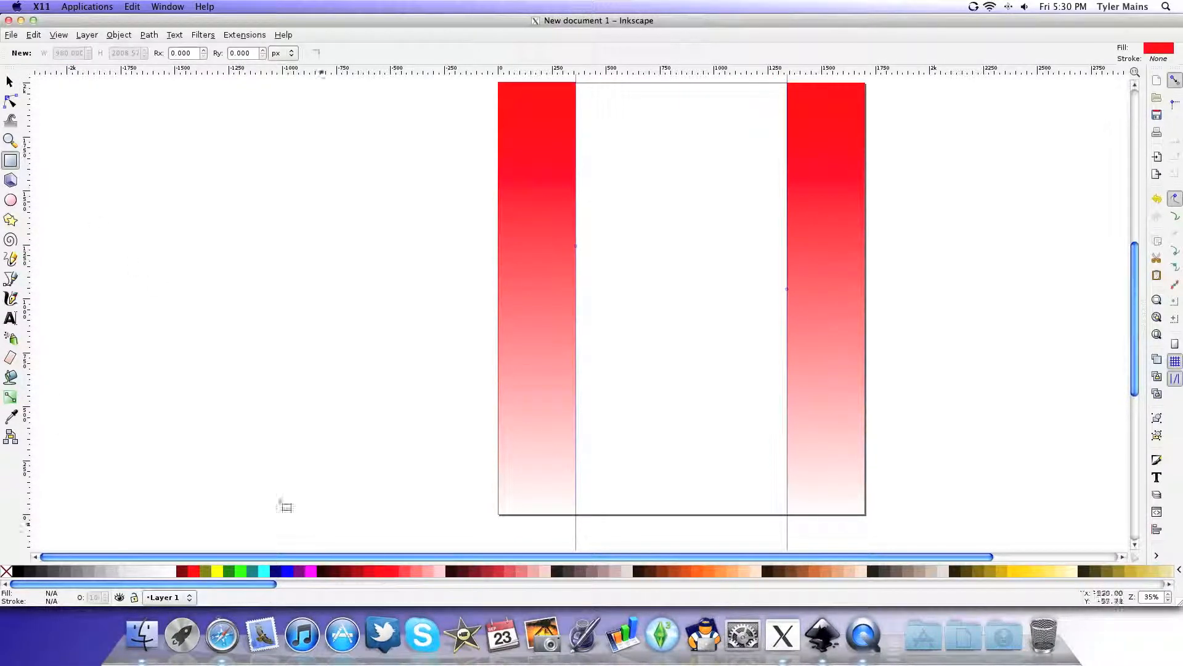
left_click_drag(576, 82, 787, 514)
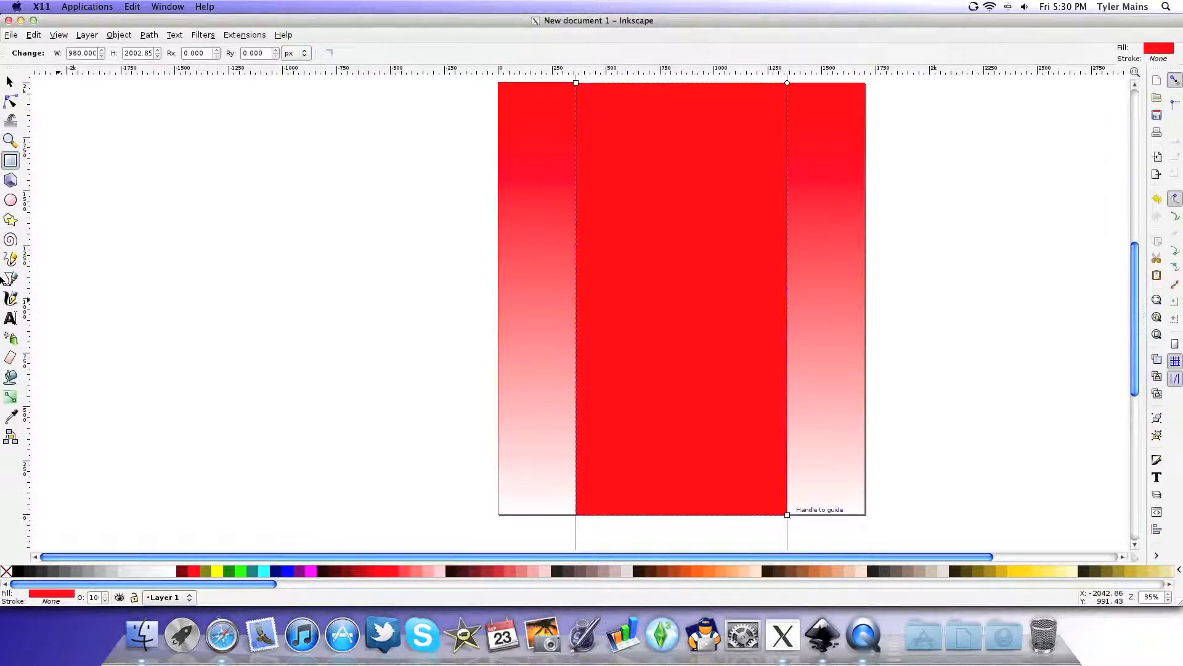
- Apply a top-to-bottom linear gradient to the red centre rectangle, fading from opaque red to transparent, and deselect it
left_click(10, 396)
left_click_drag(659, 100, 659, 513)
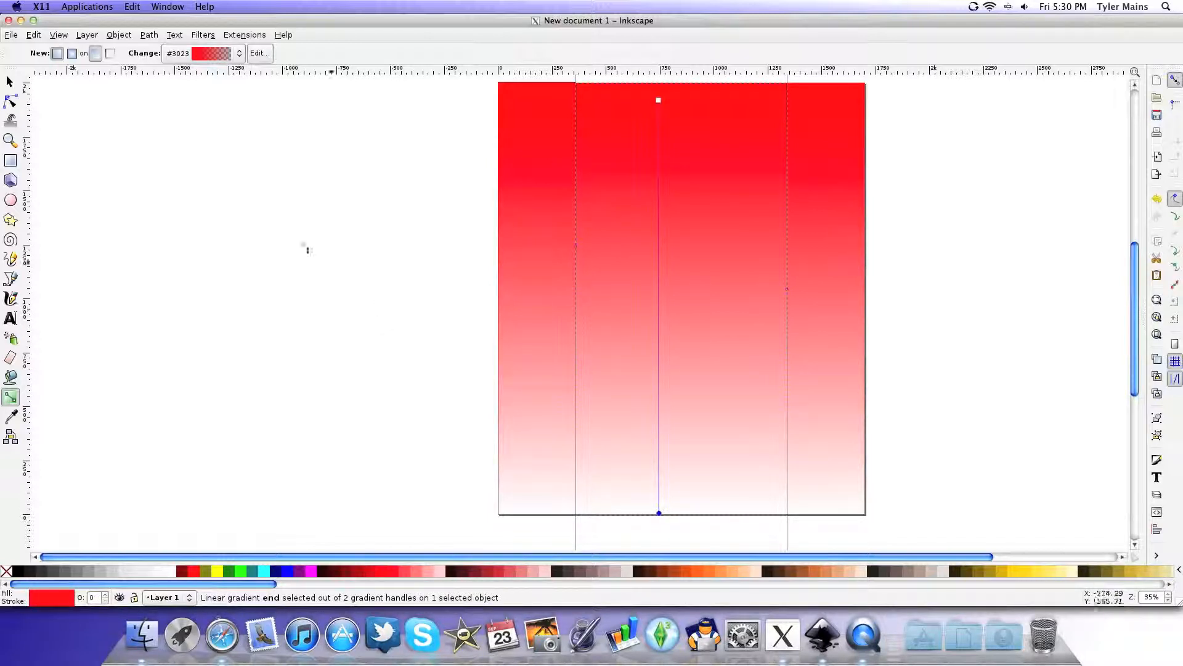
left_click(9, 81)
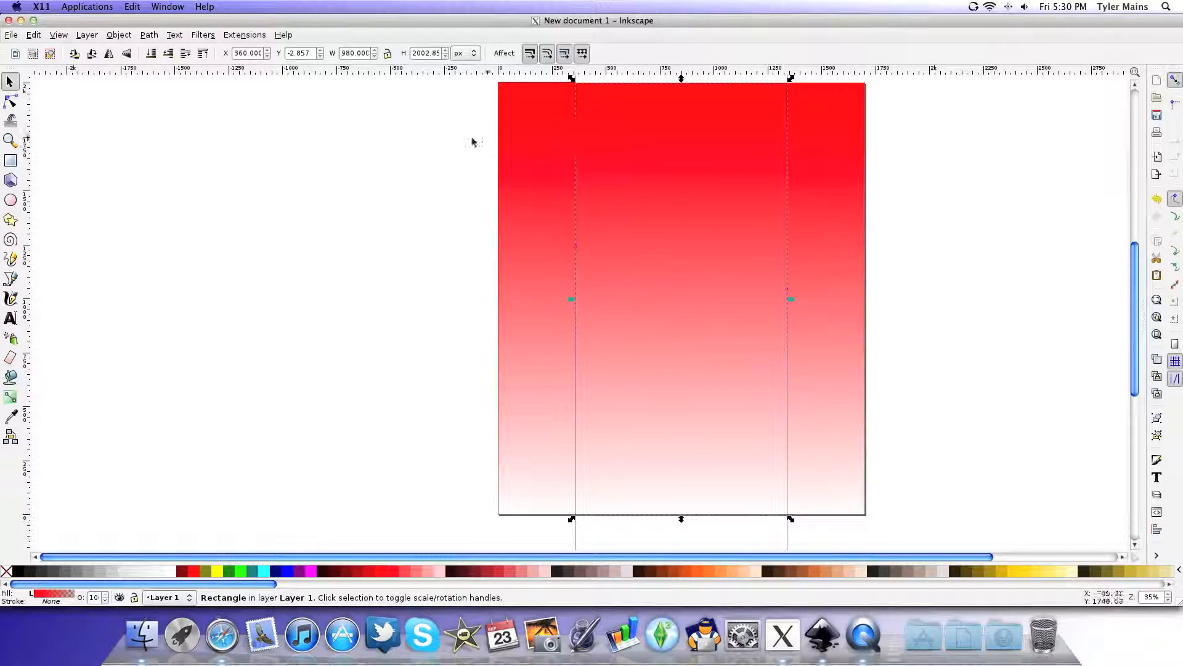
left_click(439, 138)
- Stretch the upper edges of the centre, left and right gradient rectangles to slightly above the page border
scroll(439, 138, "up", 1)
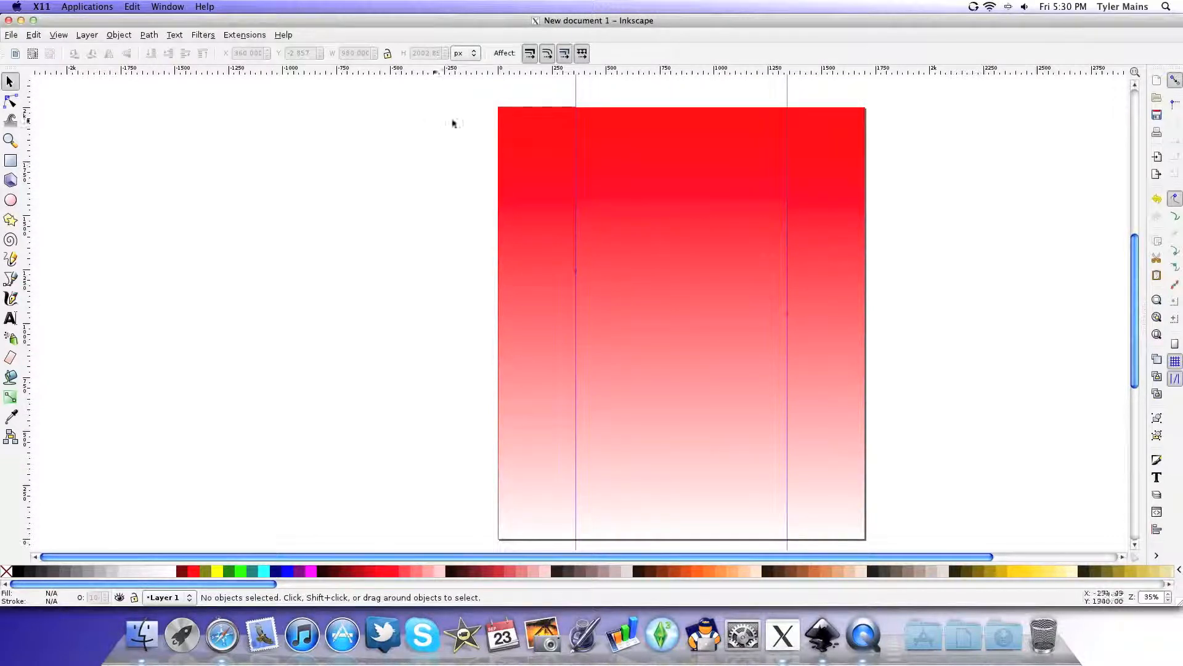
left_click(656, 133)
left_click_drag(681, 102, 683, 84)
left_click(527, 150)
left_click_drag(537, 103, 538, 81)
left_click(847, 208)
left_click_drag(826, 103, 826, 81)
- Stretch the lower edges of the right, centre and left gradient rectangles to below the page border and deselect everything
scroll(895, 237, "down", 2)
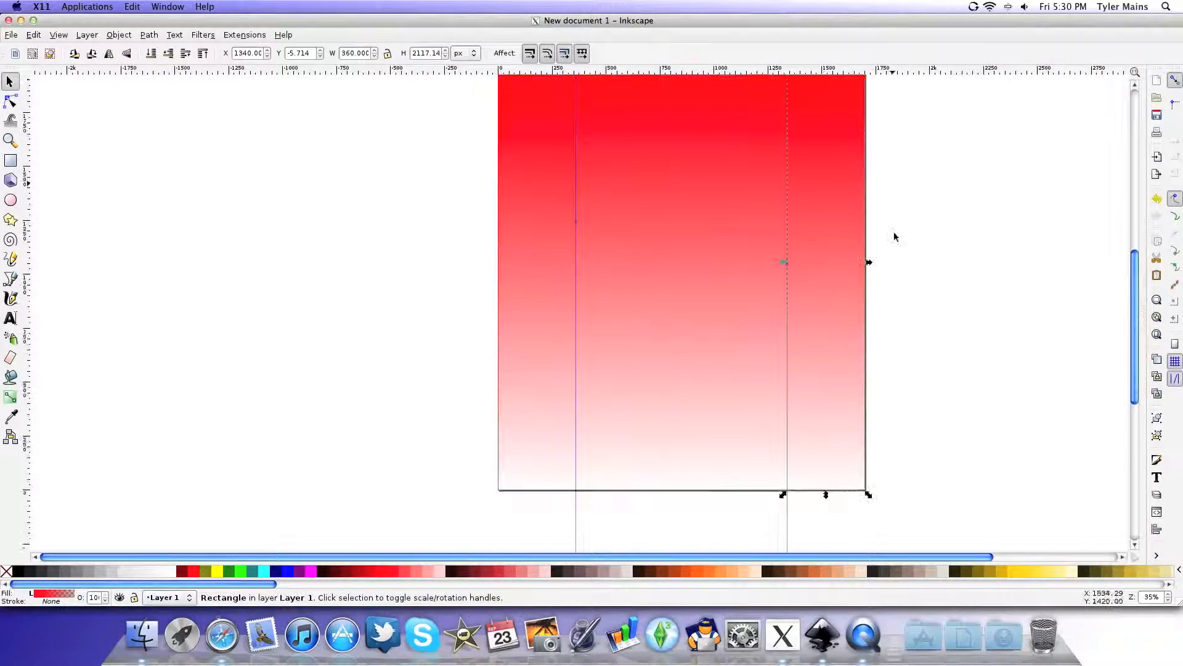
left_click_drag(826, 495, 827, 532)
left_click(686, 469)
left_click_drag(680, 493, 680, 521)
left_click_drag(537, 494, 539, 524)
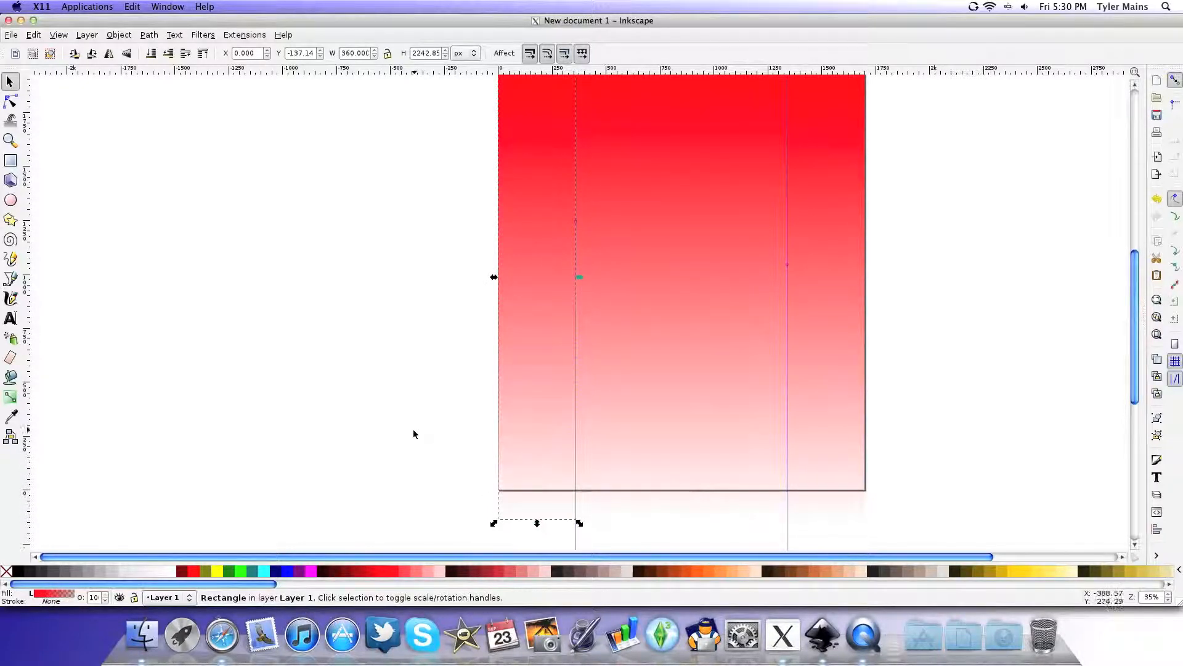
scroll(421, 407, "up", 2)
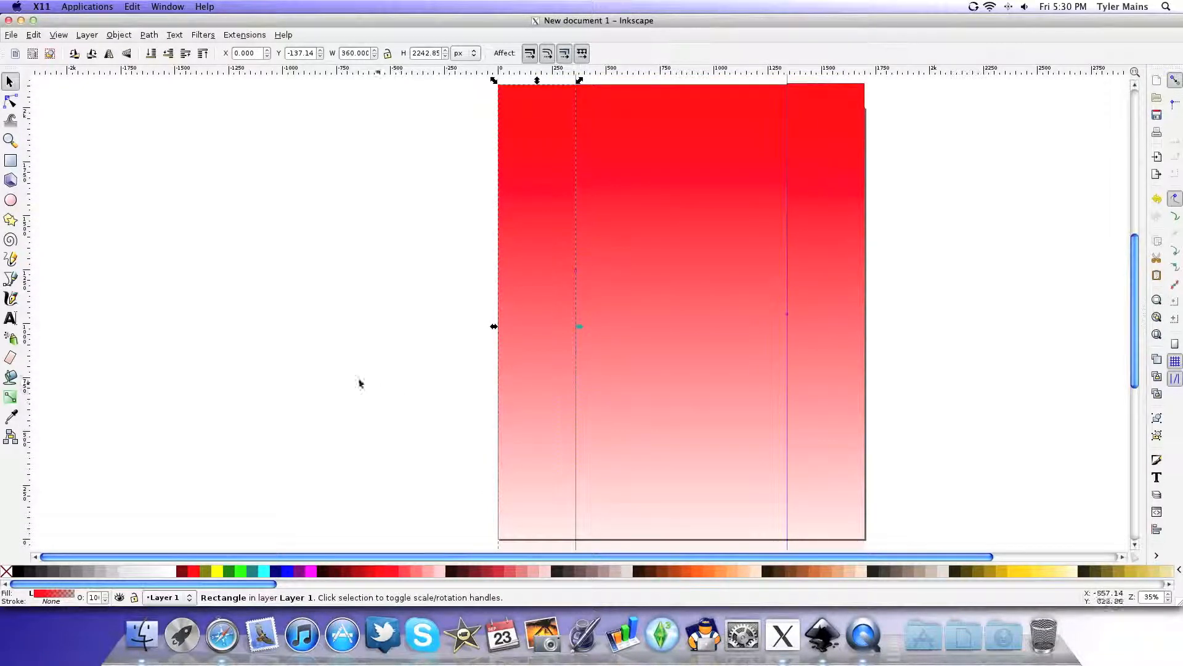
left_click(110, 159)
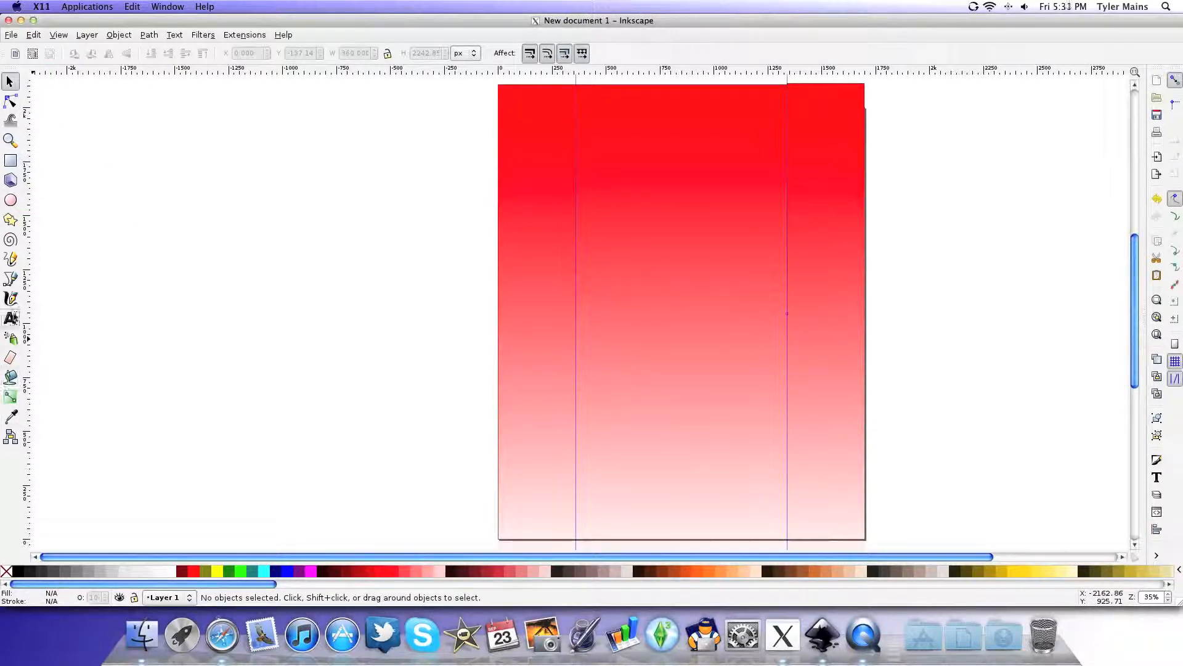
left_click(10, 318)
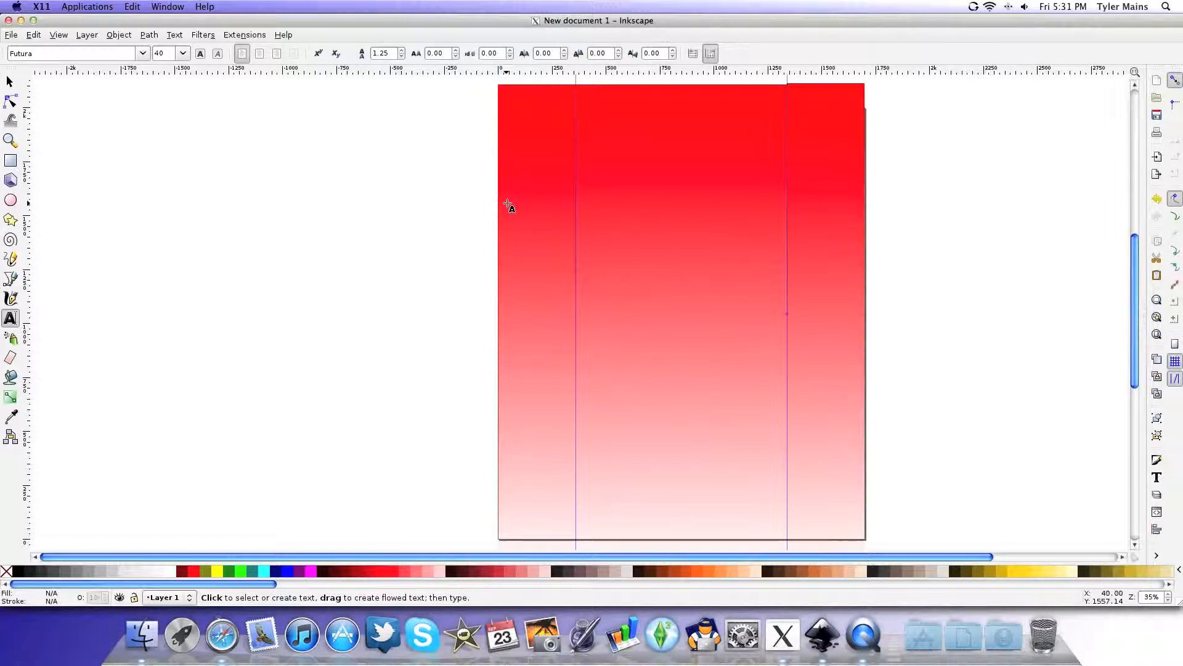
left_click_drag(520, 162, 567, 461)
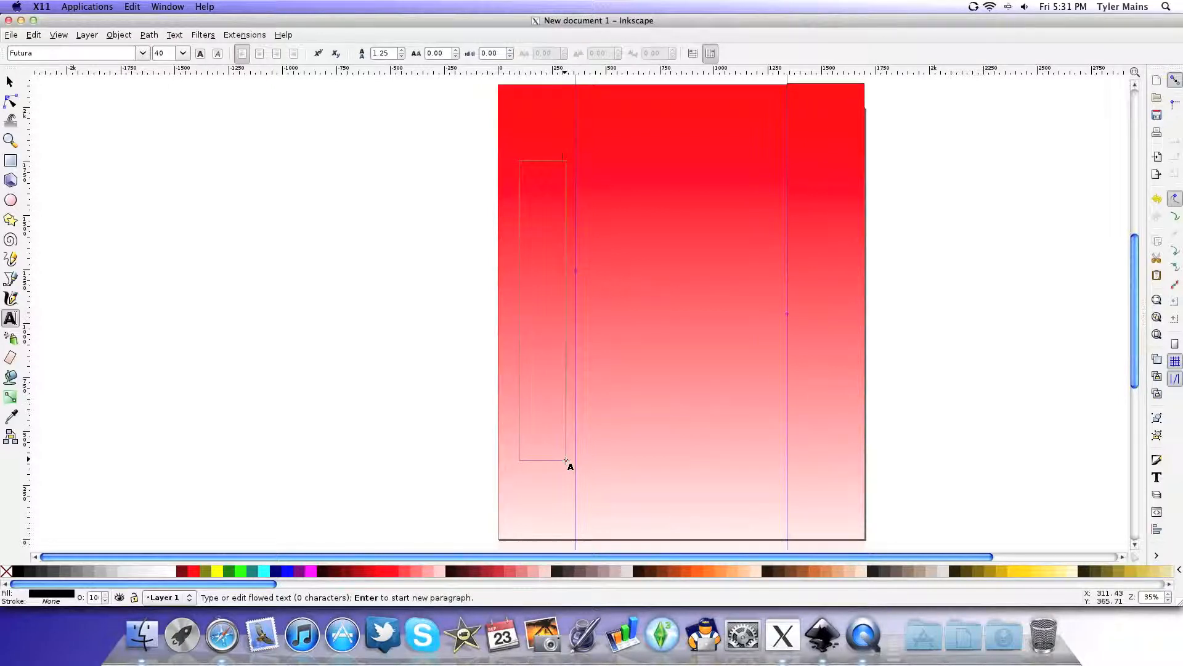
left_click(183, 53)
left_click(167, 421)
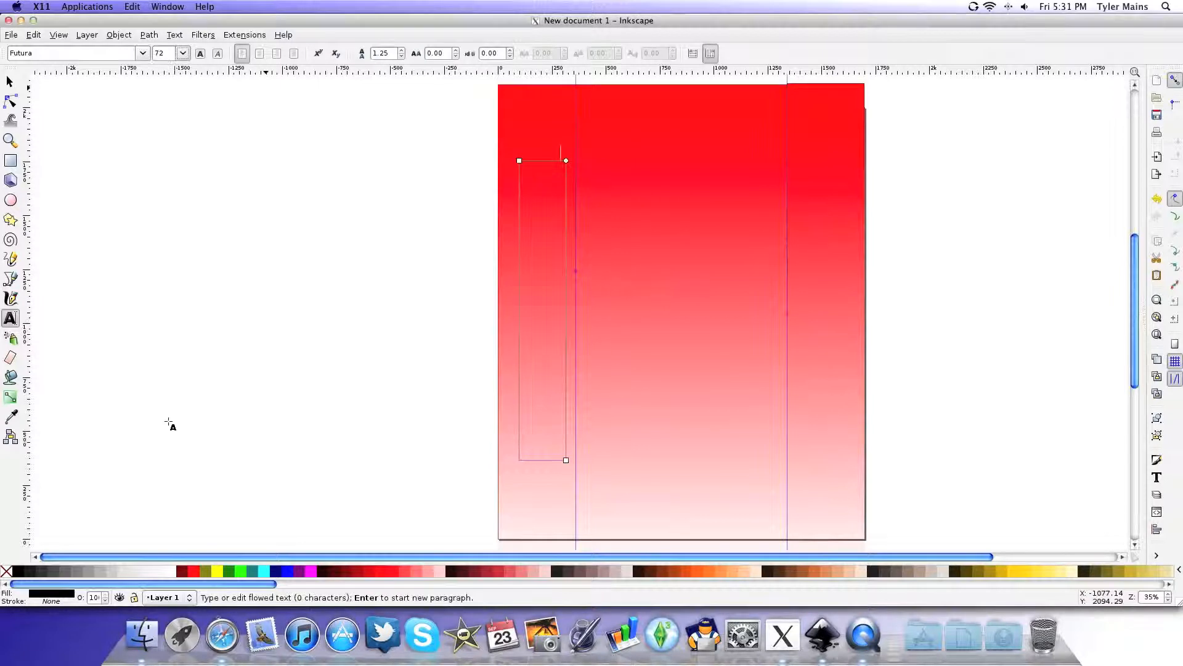
left_click(276, 572)
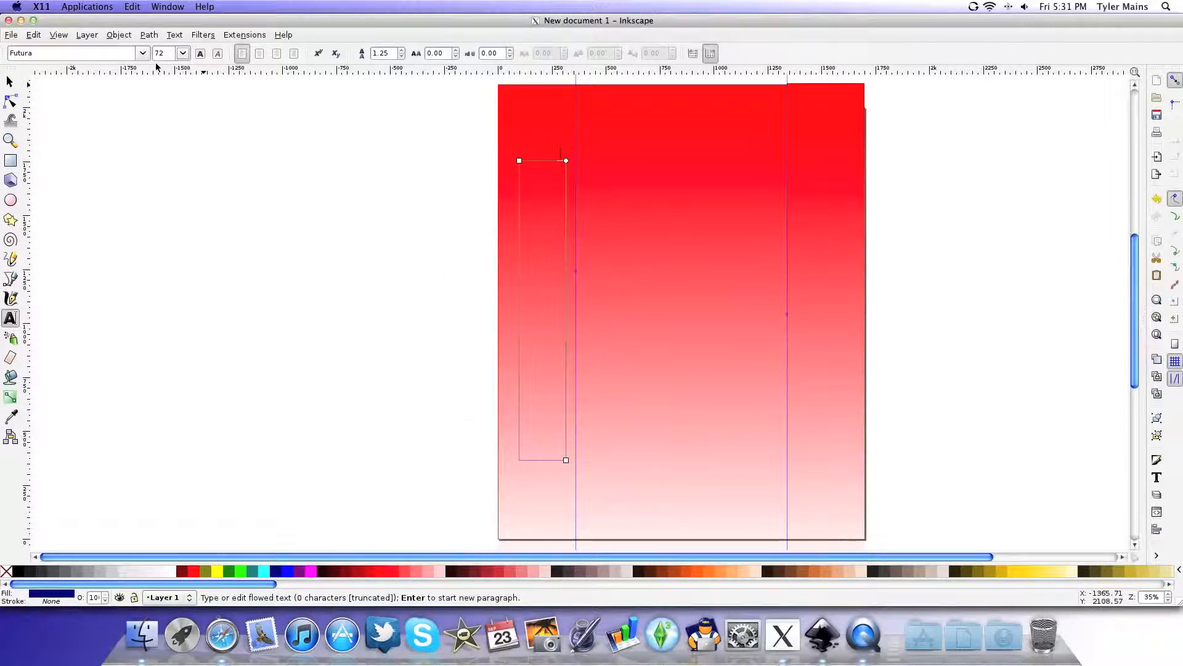
left_click(182, 53)
left_click(173, 254)
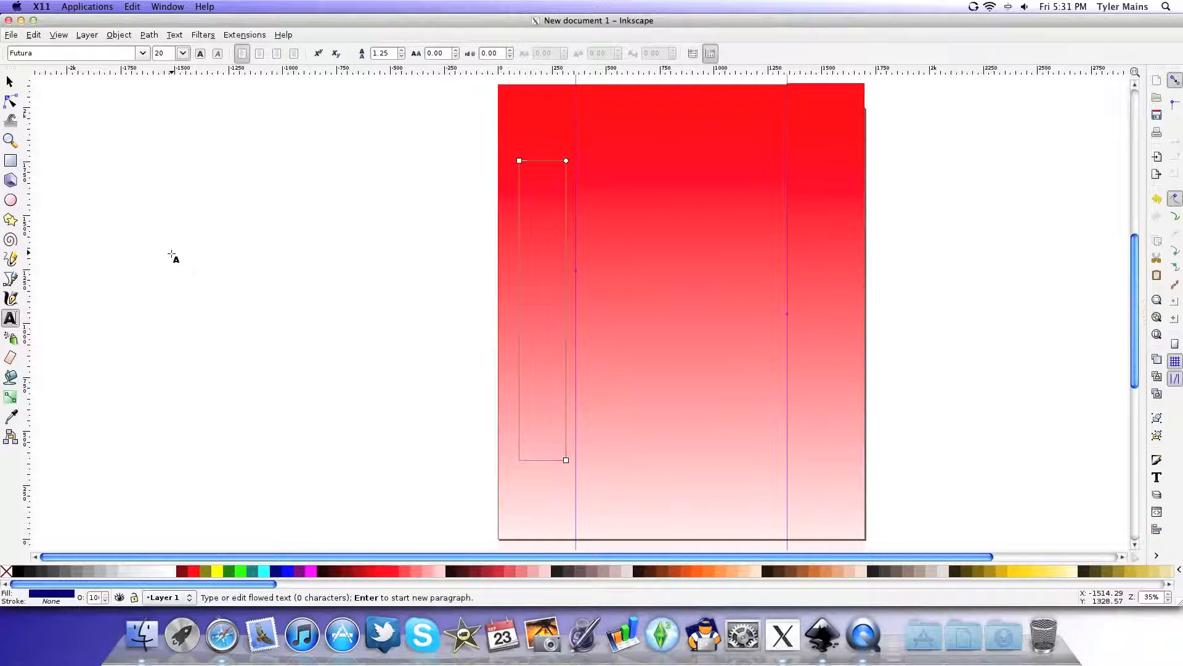
key("Escape")
key("Delete")
left_click(11, 82)
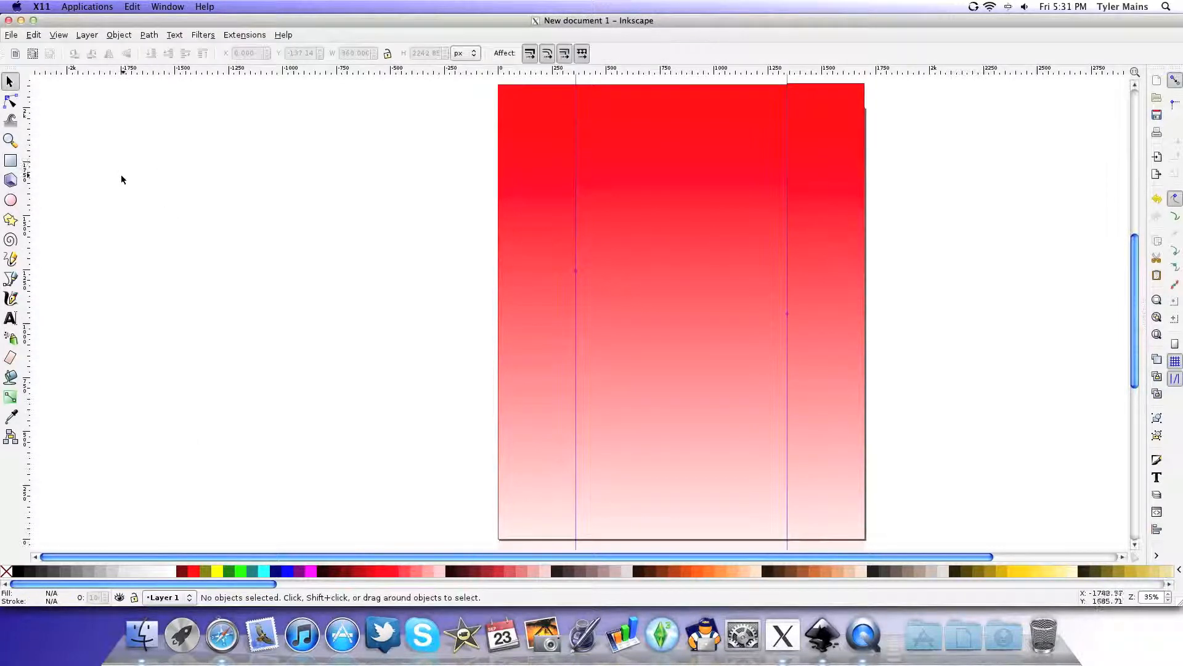
- Create a tall, narrow flowed text frame inside the left side panel and enter "The Awesome show" in it
left_click(17, 321)
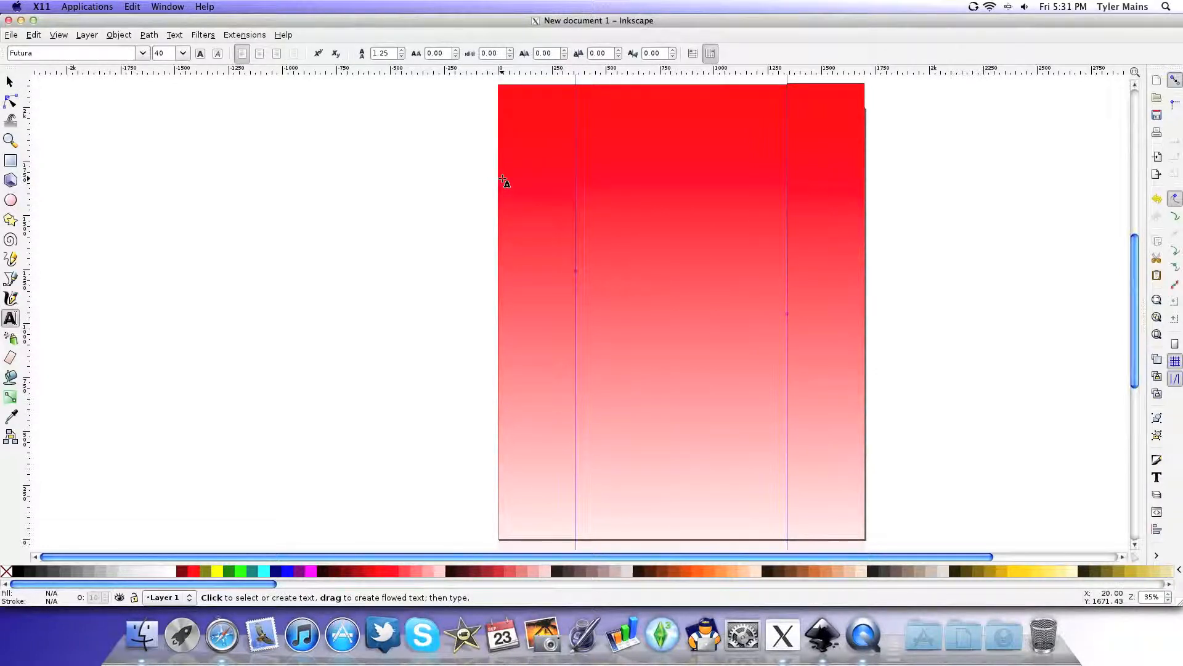
left_click_drag(509, 165, 568, 524)
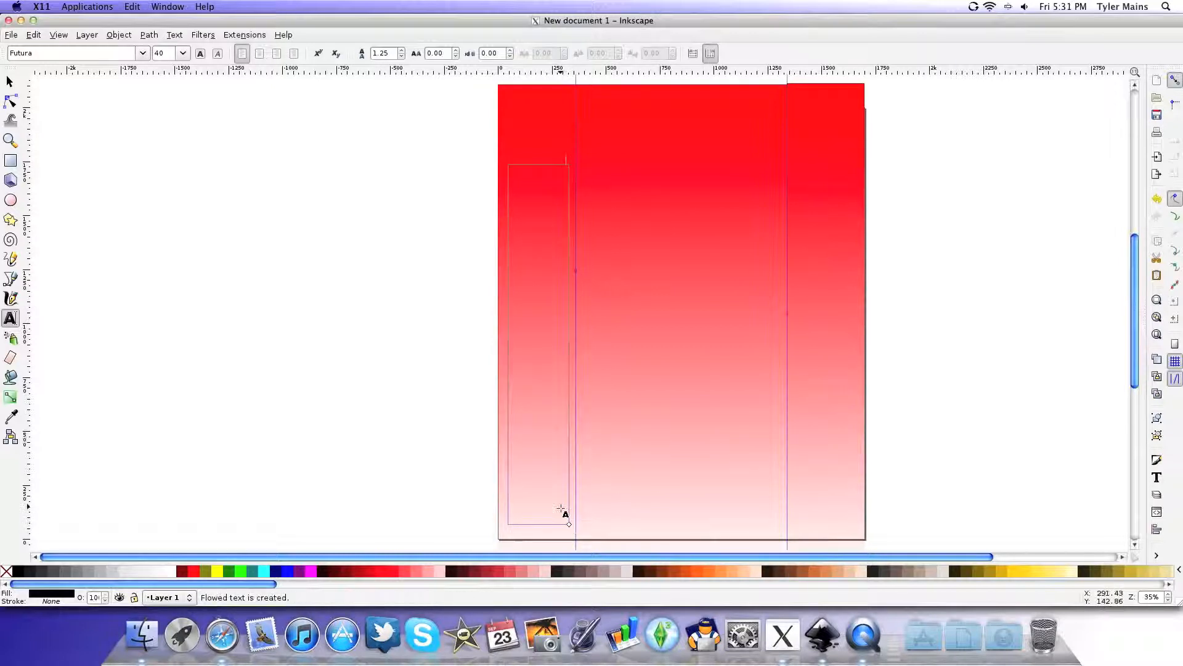
type("I")
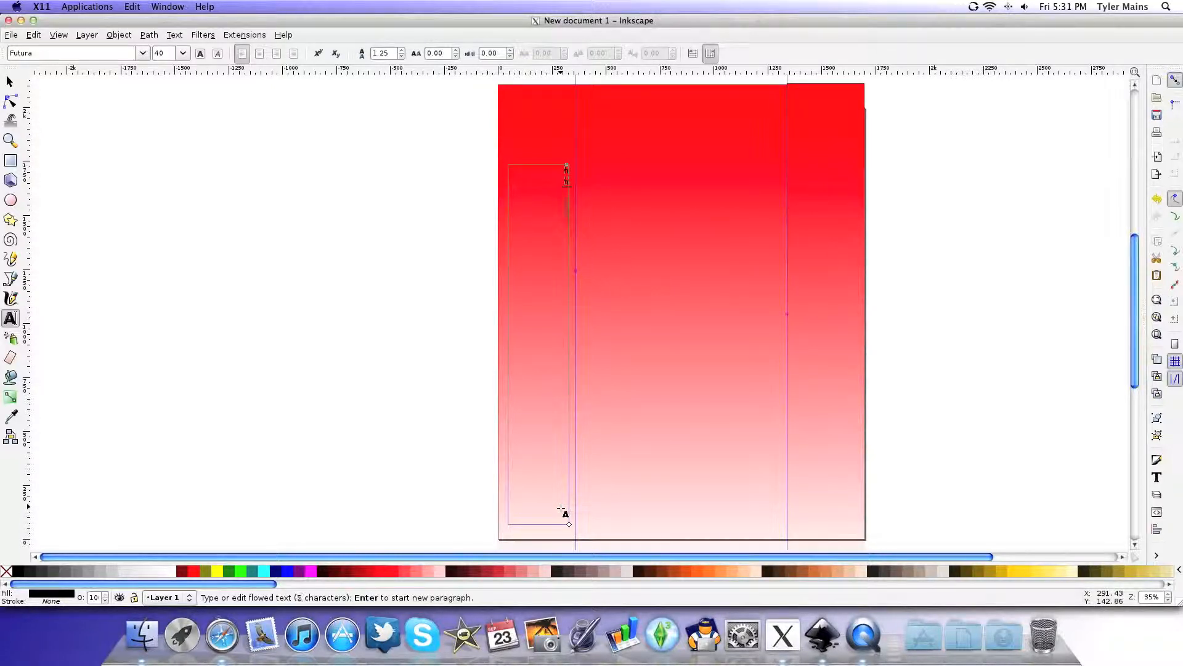
key("BackSpace")
key("BackSpace")
type("The")
type("The Awes")
type("ome")
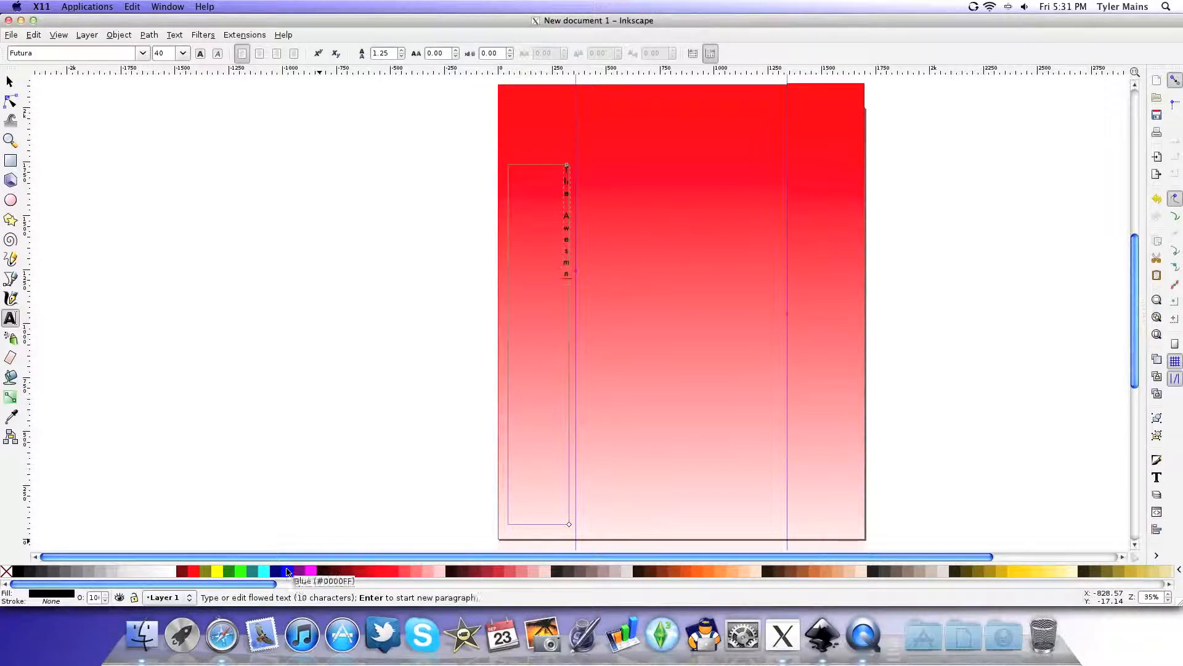
type(" show")
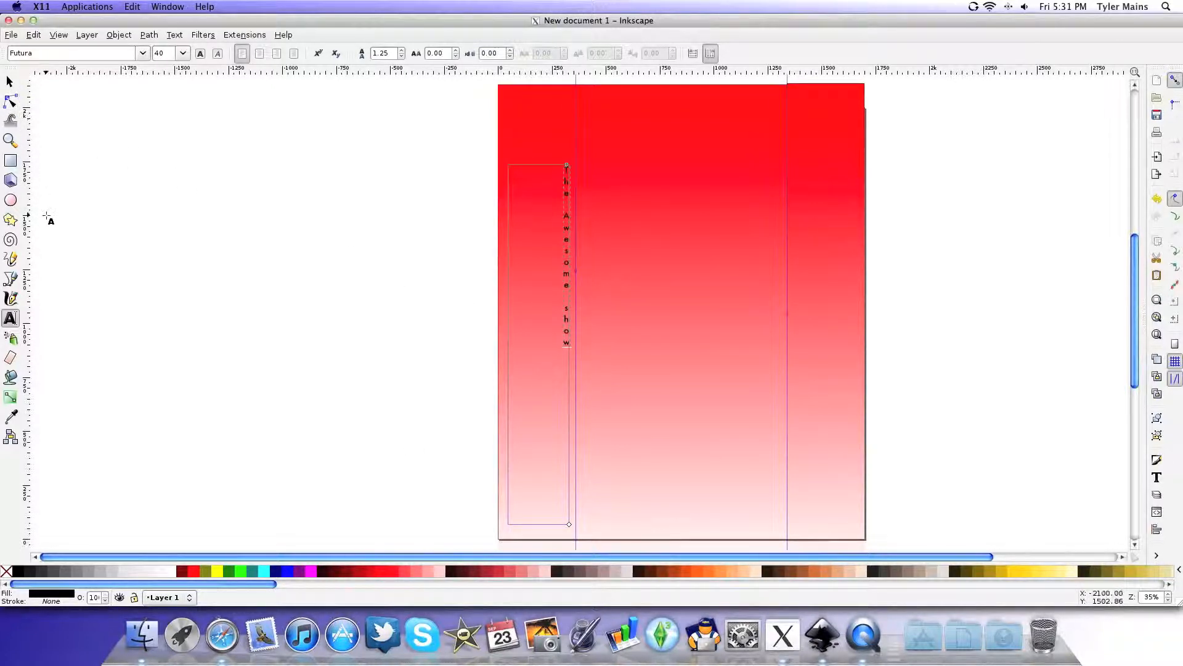
- Set all of the vertical "The Awesome show" text to font size 72 and colour it navy blue
left_click_drag(571, 347, 553, 153)
left_click(183, 53)
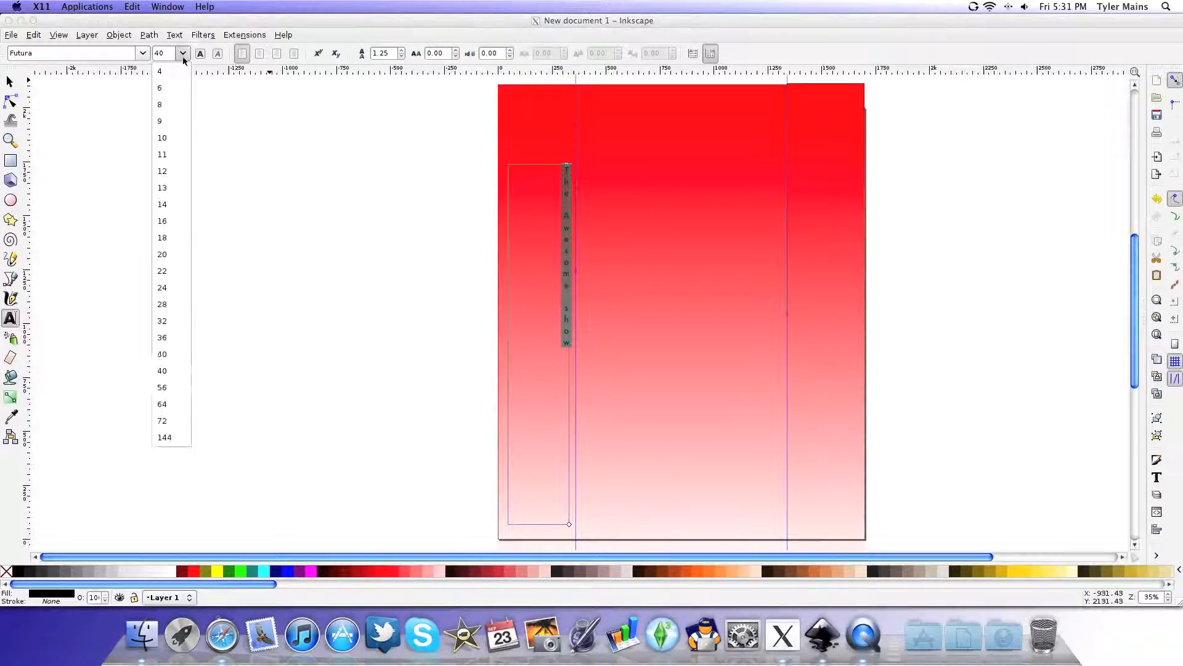
left_click(167, 421)
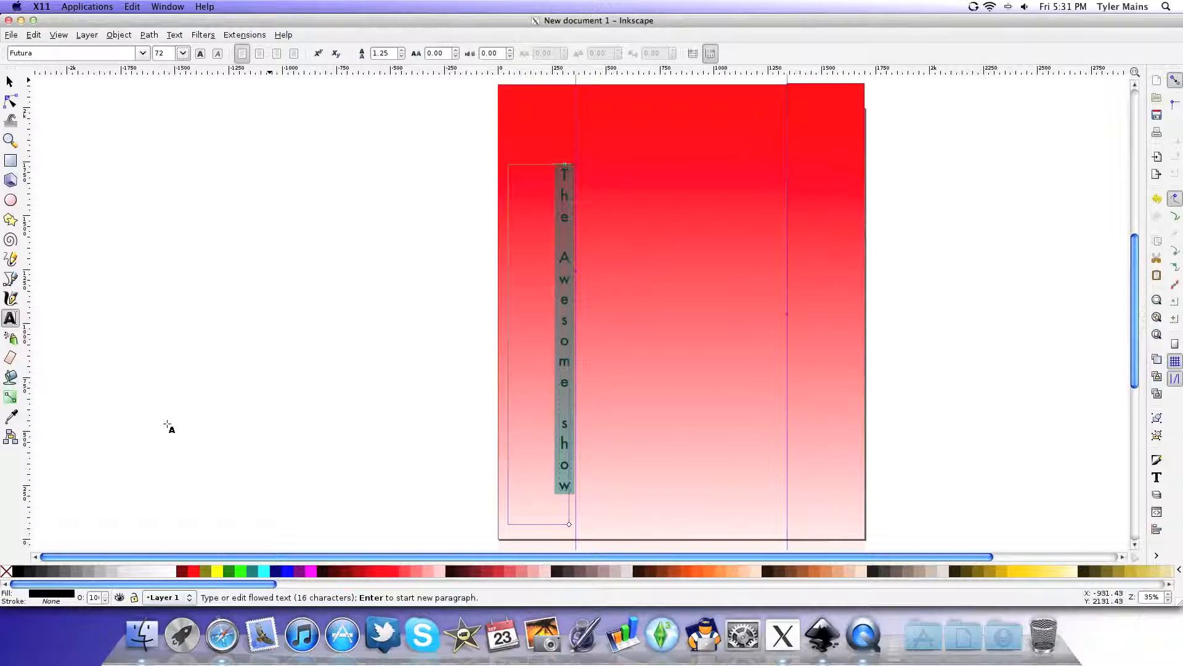
left_click(277, 576)
- Move the vertical text to the middle of the left side panel, at about X 147, Y 343 px
left_click(11, 82)
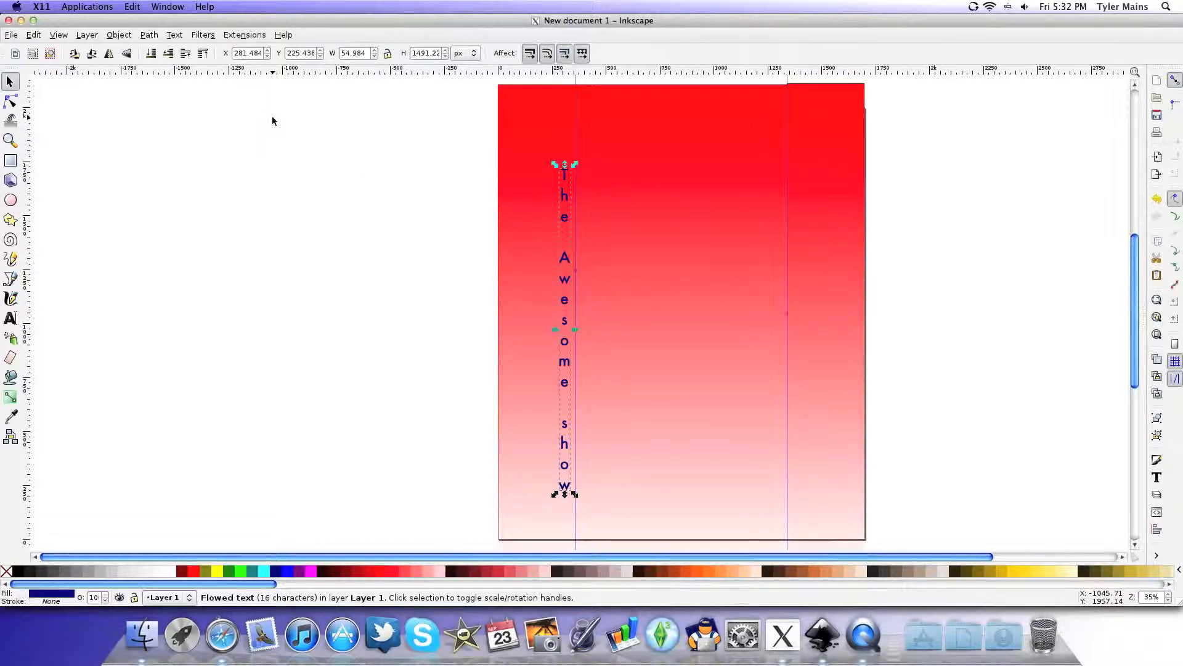
left_click_drag(565, 301, 540, 281)
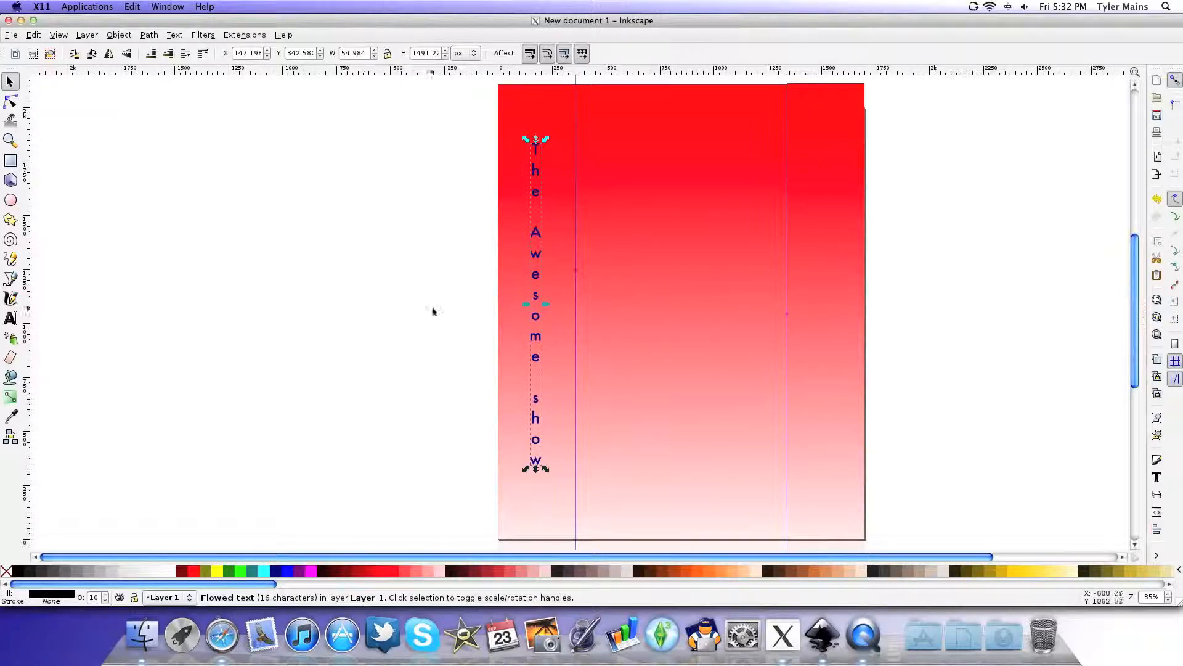
- Start saving the document under a new name and enter tasyoutube as the file name
left_click(11, 35)
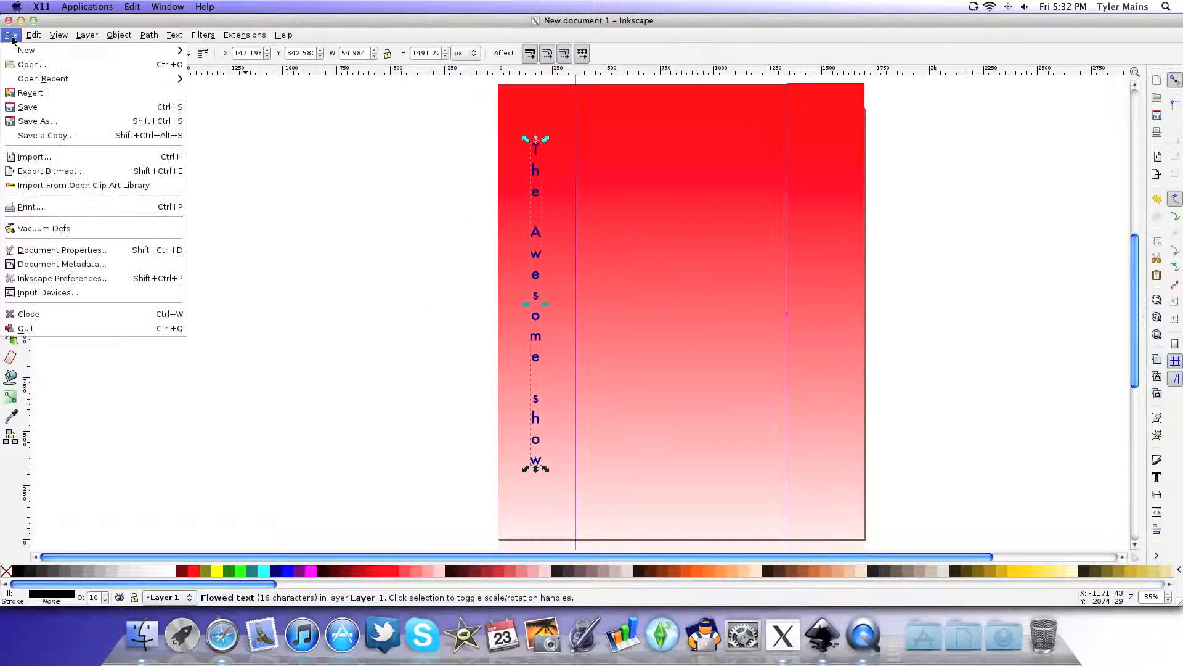
left_click(39, 122)
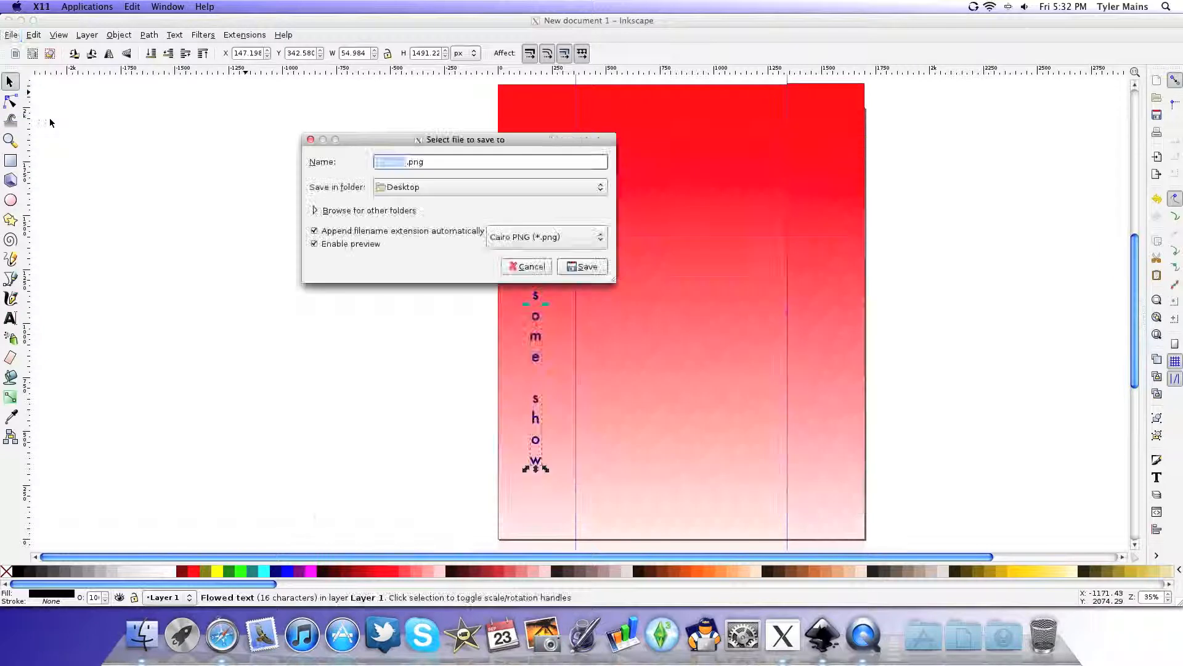
type("tawesom")
key("BackSpace")
key("BackSpace")
key("BackSpace")
key("BackSpace")
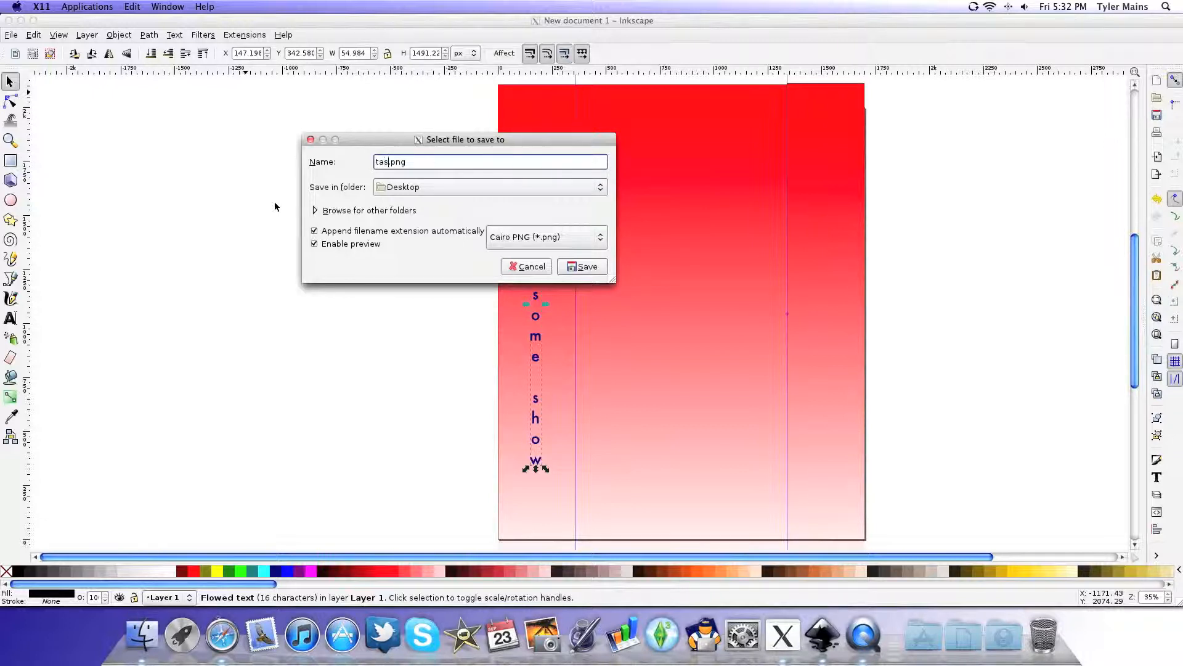
type("youtube")
- Save the tasyoutube file to the Desktop in Cairo PNG format
left_click(539, 237)
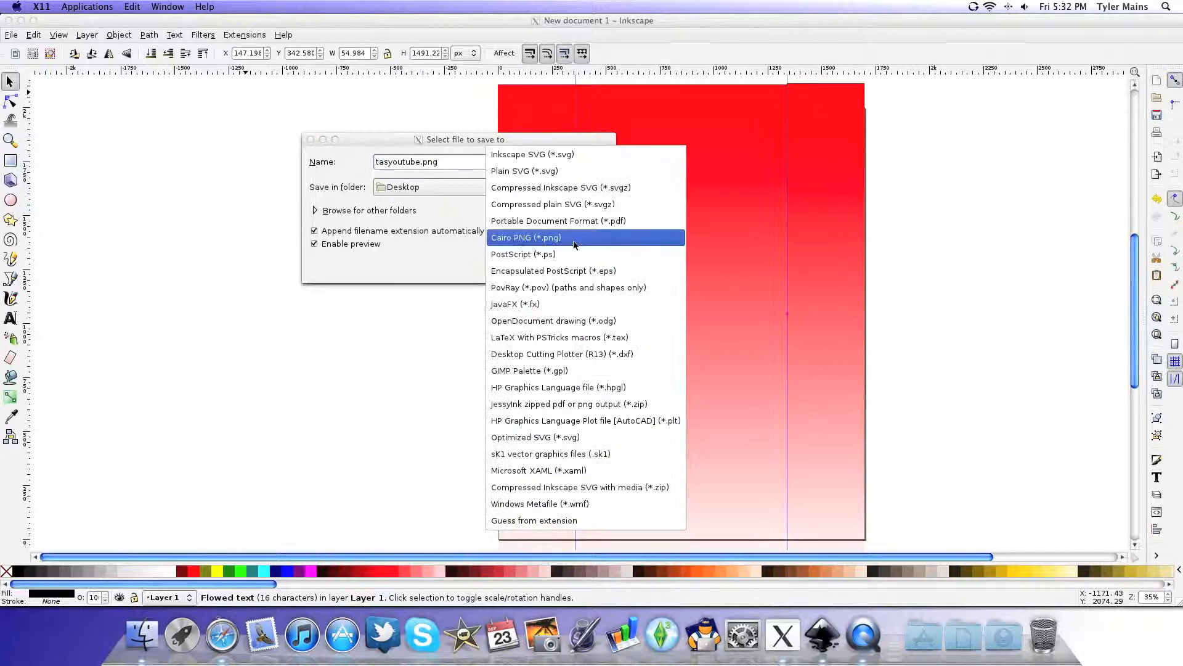
left_click(535, 155)
left_click(542, 238)
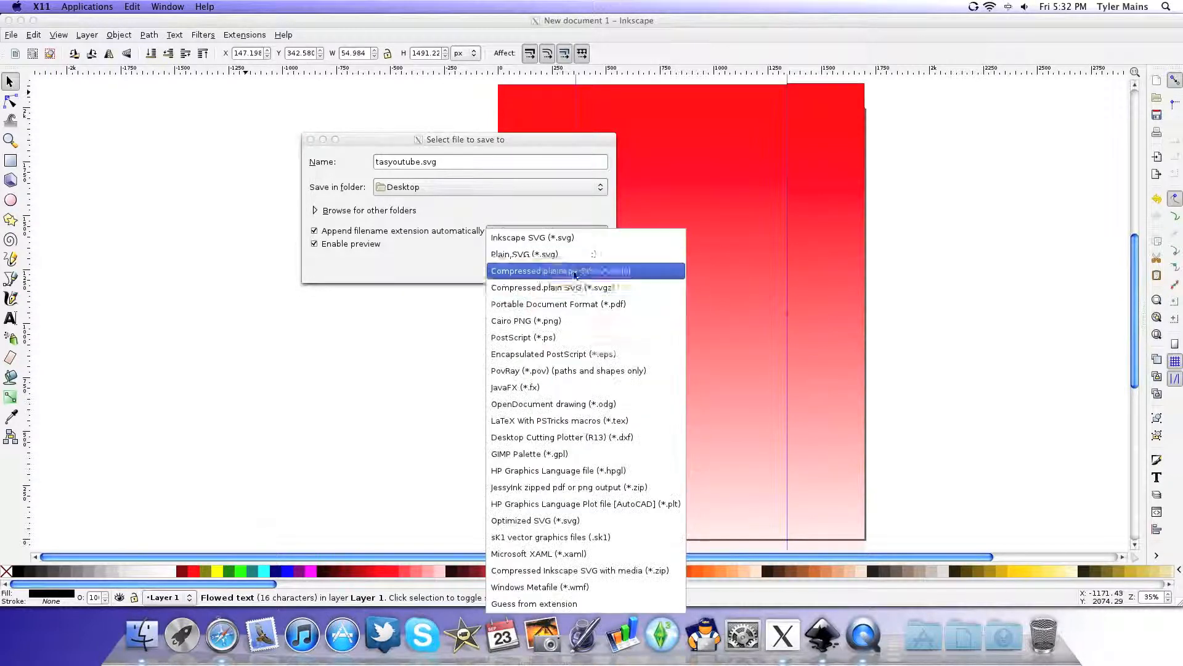
left_click(557, 323)
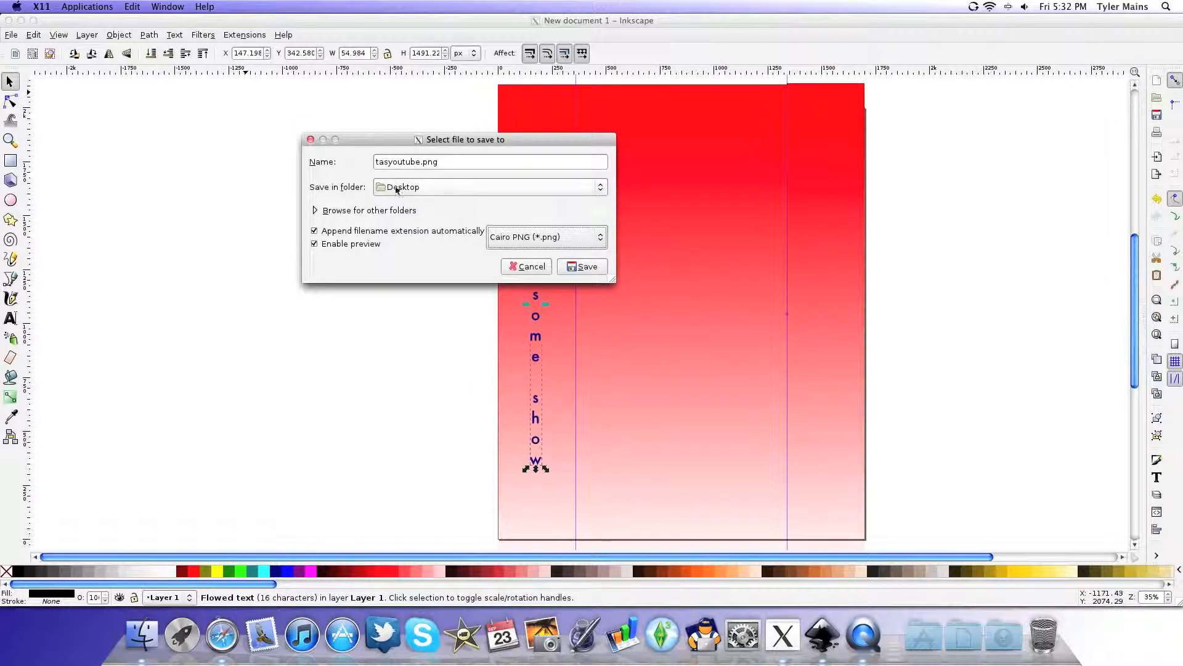
left_click(594, 269)
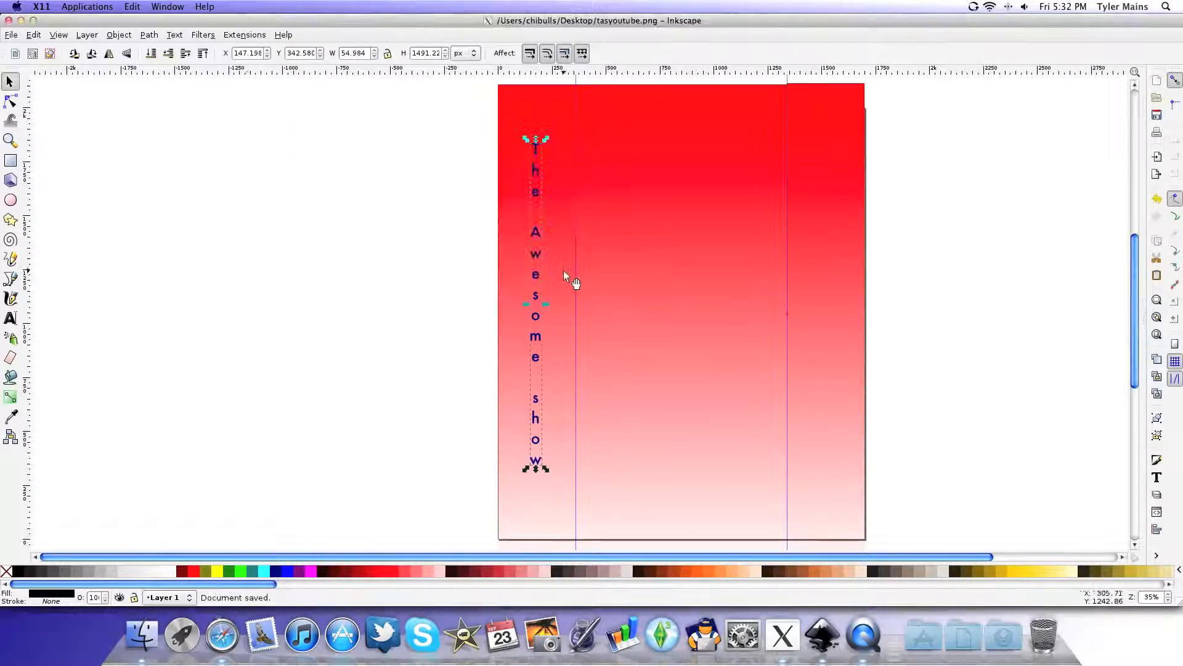
- Close the document without saving it as SVG and select the tasyoutube.png file on the desktop
left_click(9, 20)
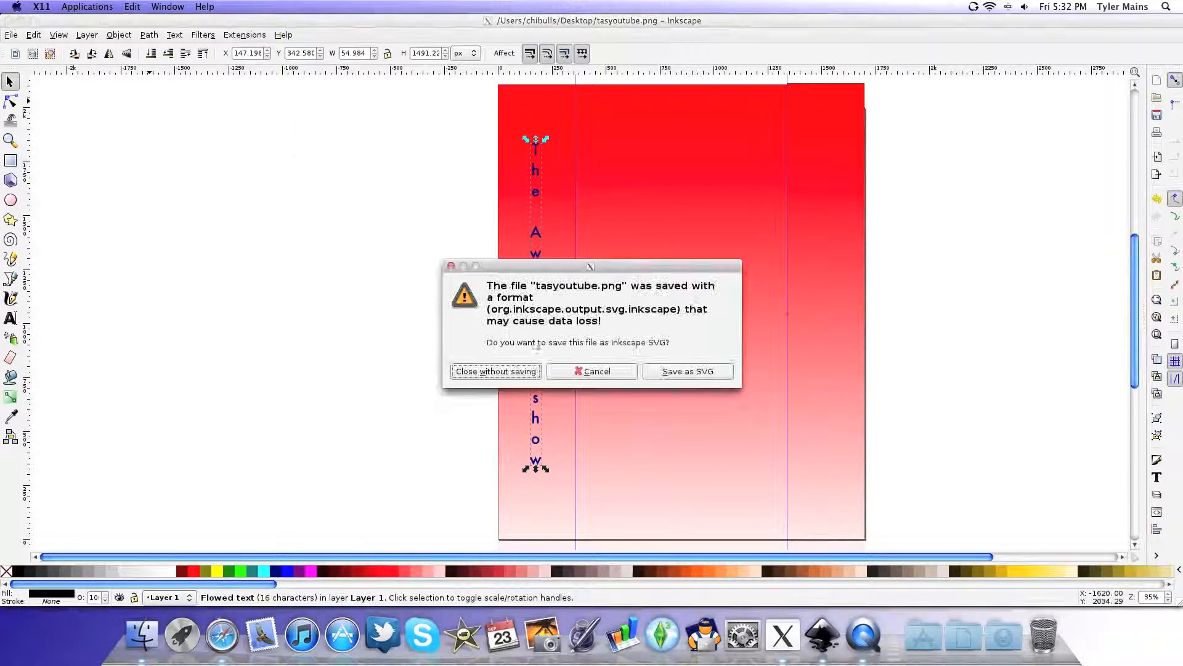
left_click(490, 371)
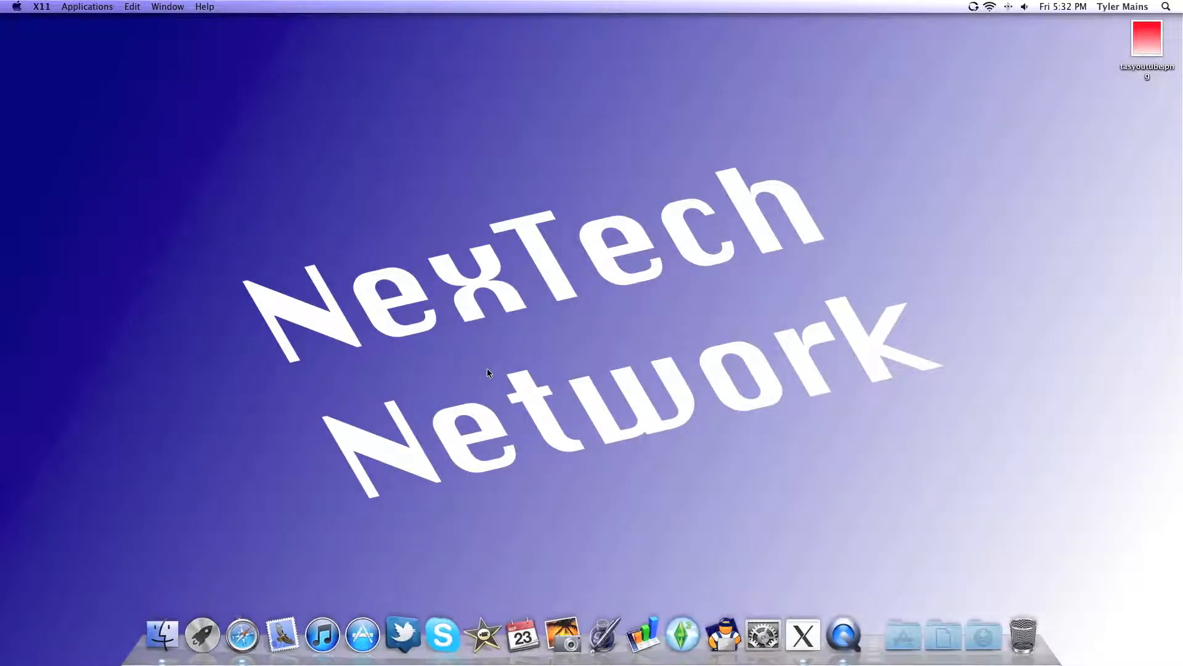
left_click(1146, 71)
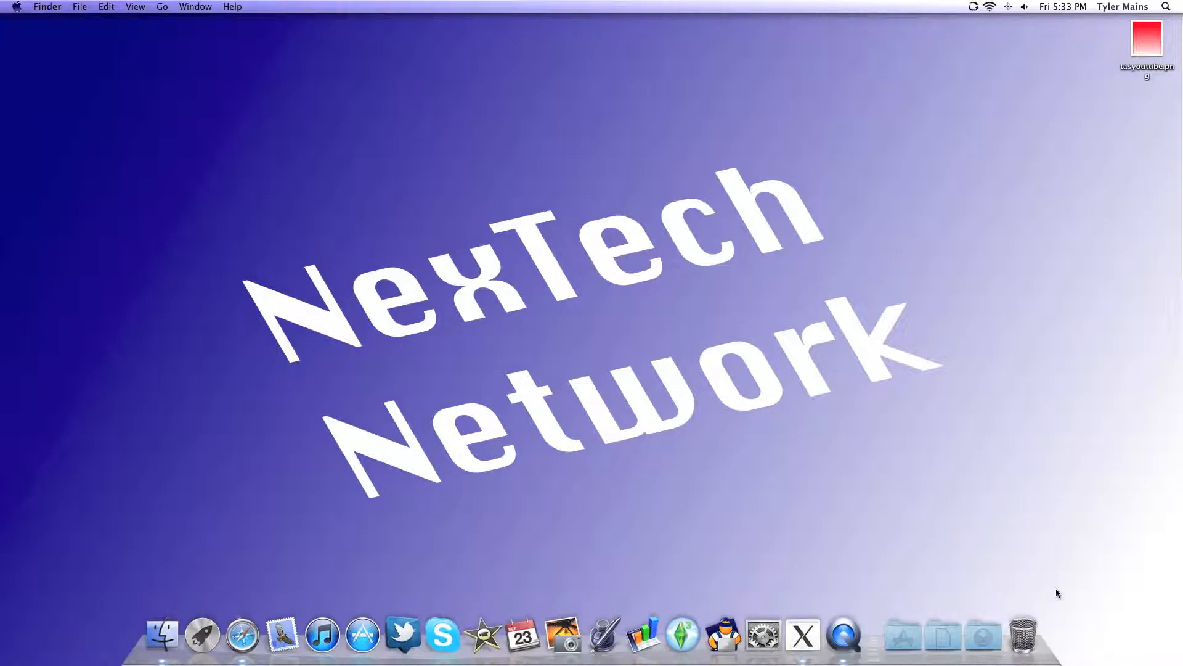